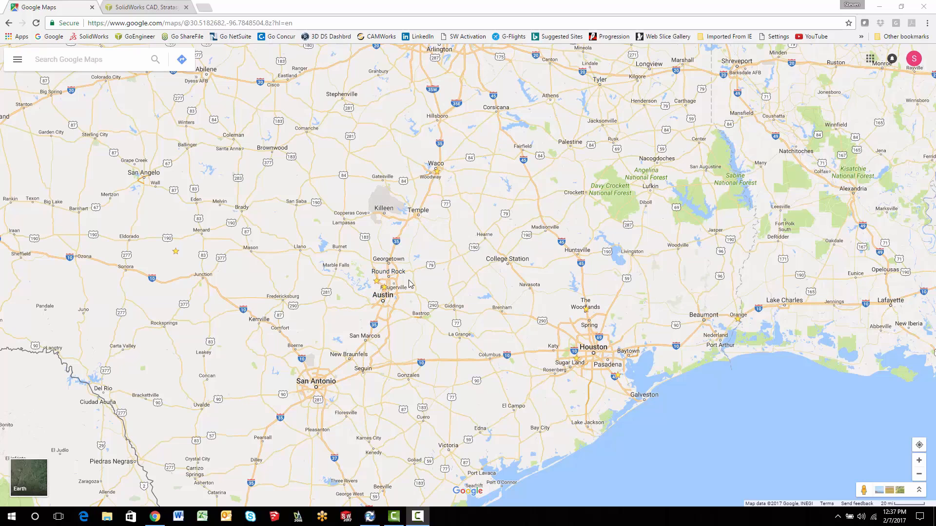
- Switch to SOLIDWORKS PDM Administration and create a Control Box group named Tyler TX without copying permissions
click(878, 6)
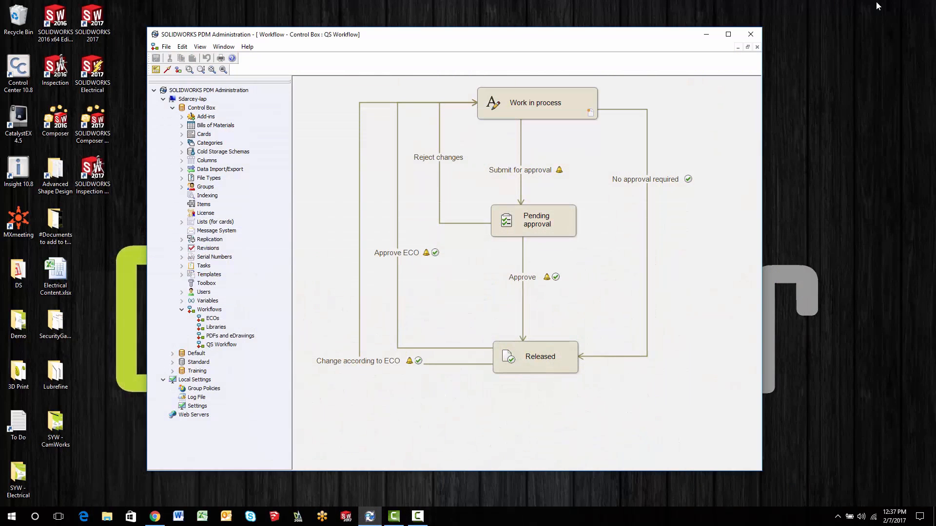
drag(417, 40, 344, 30)
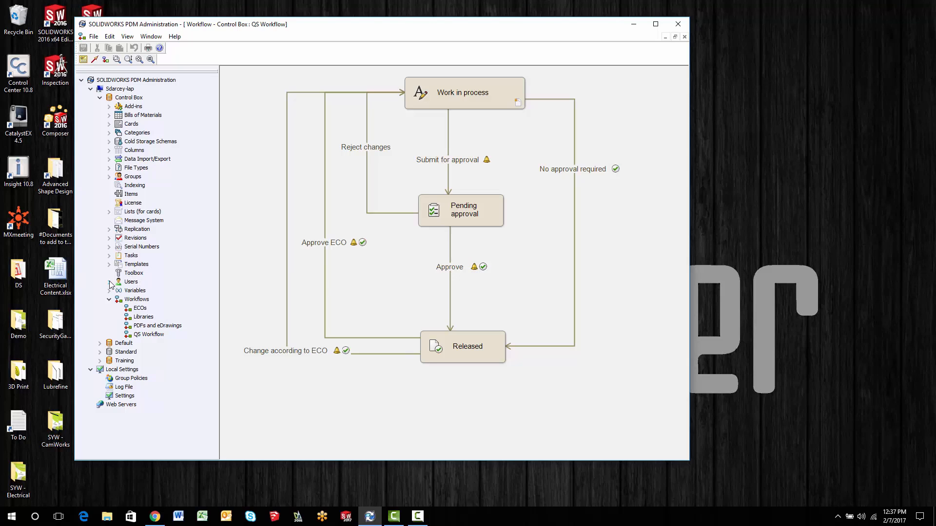
click(109, 176)
right_click(124, 181)
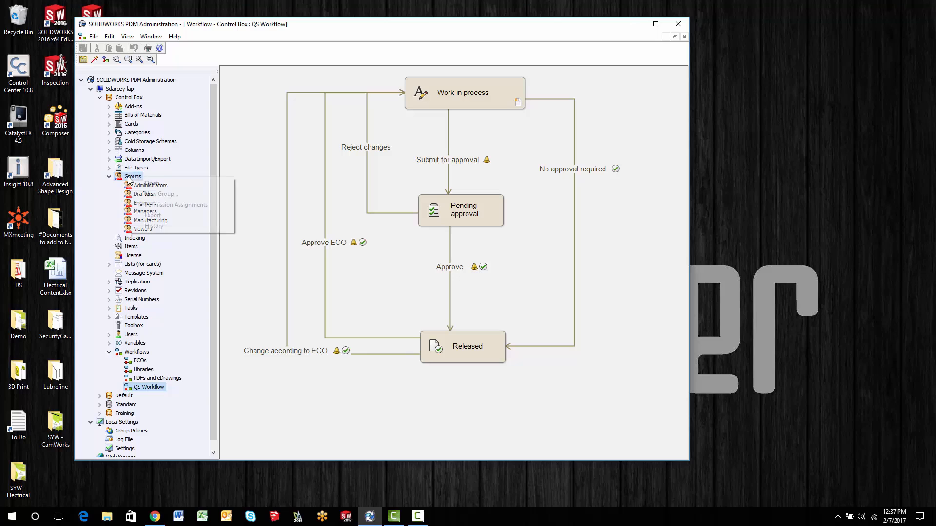
click(159, 193)
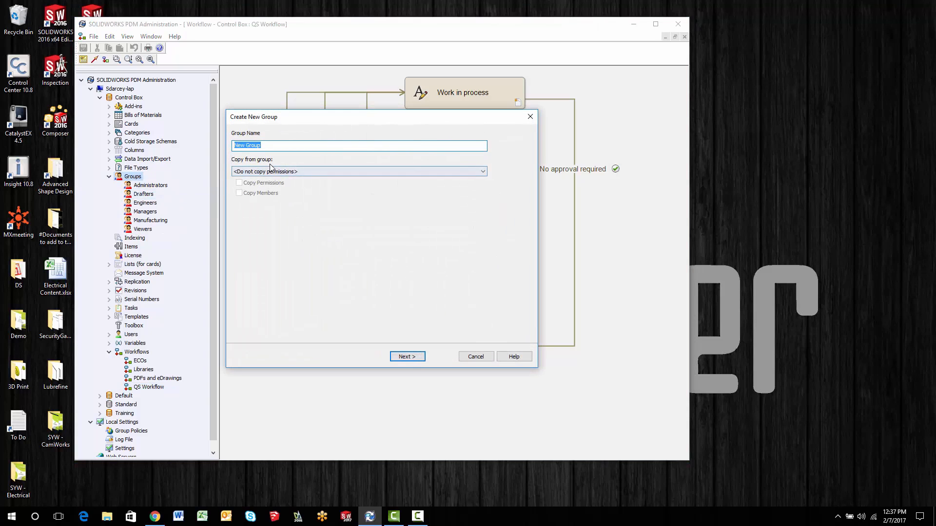
text(Tyler TX)
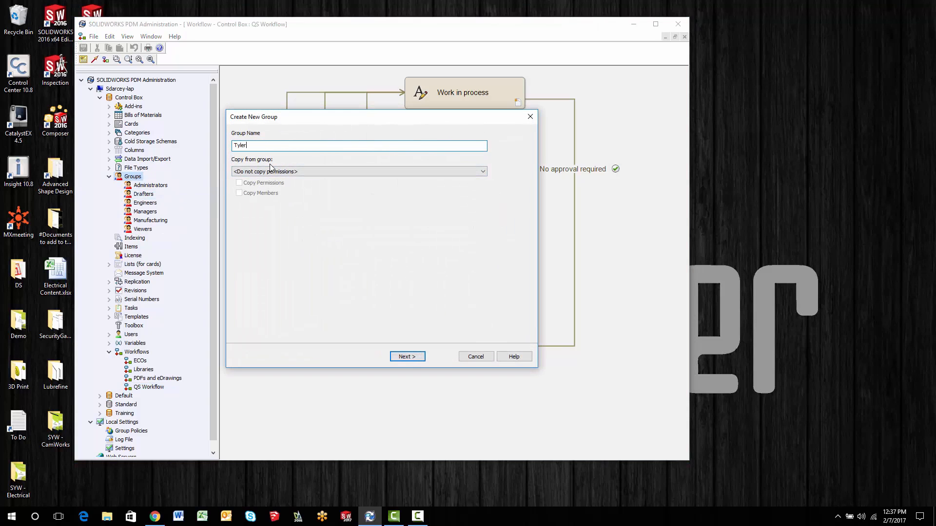
click(409, 356)
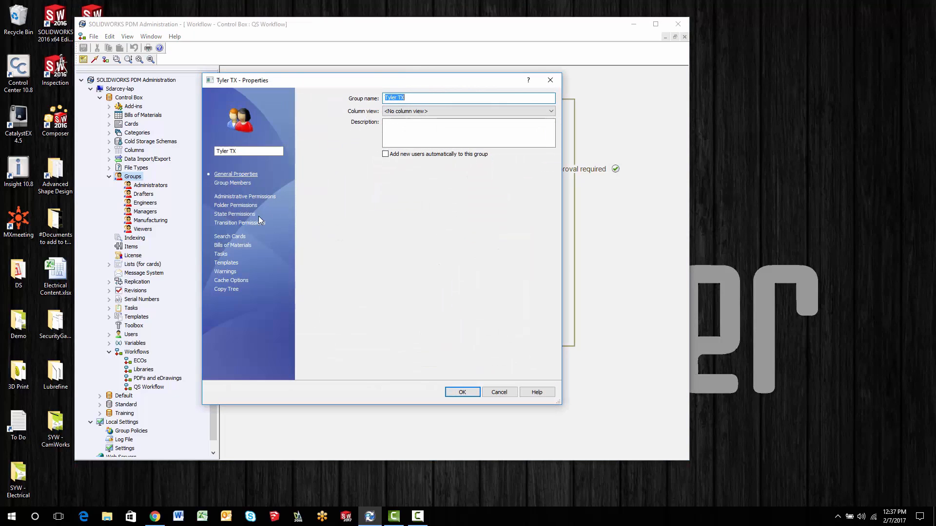
- Add Designer and three other users as members of the Tyler TX group in the Control Box folder and save the group
click(232, 183)
click(470, 373)
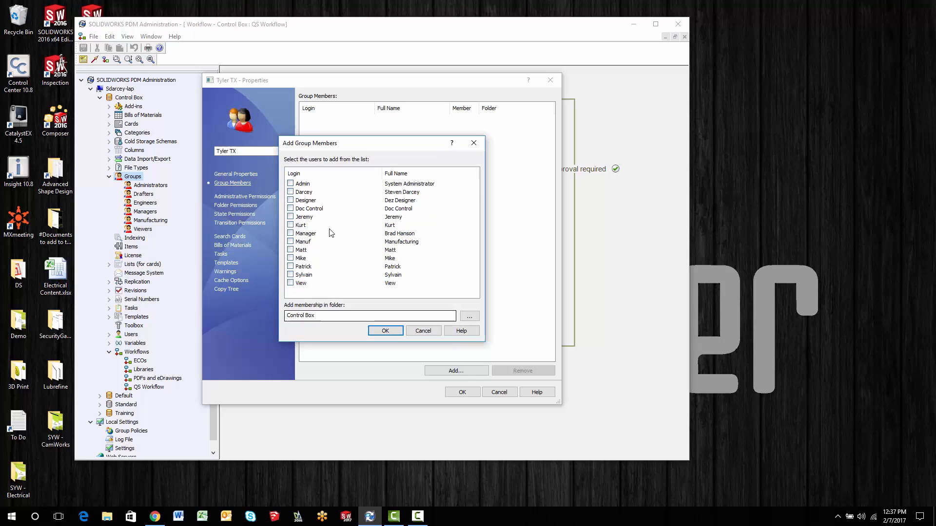
click(290, 200)
click(290, 192)
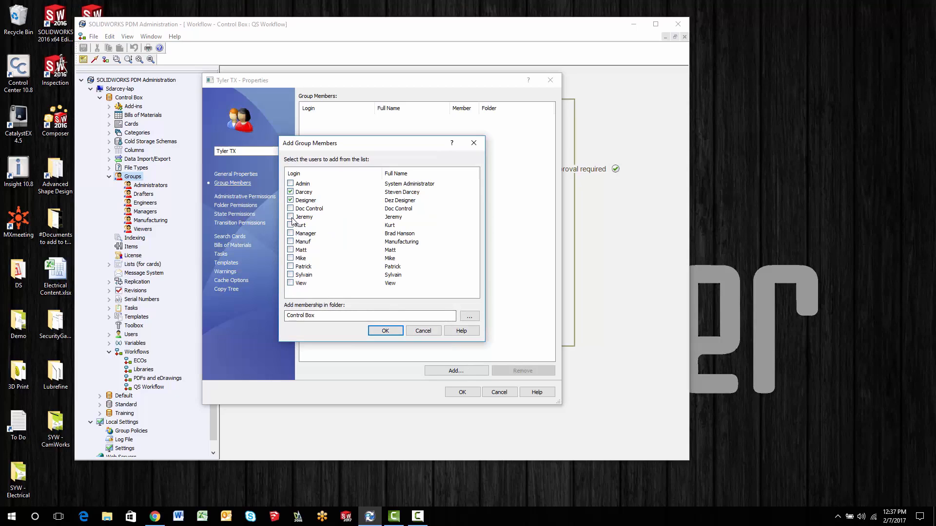
click(290, 217)
click(290, 241)
click(385, 330)
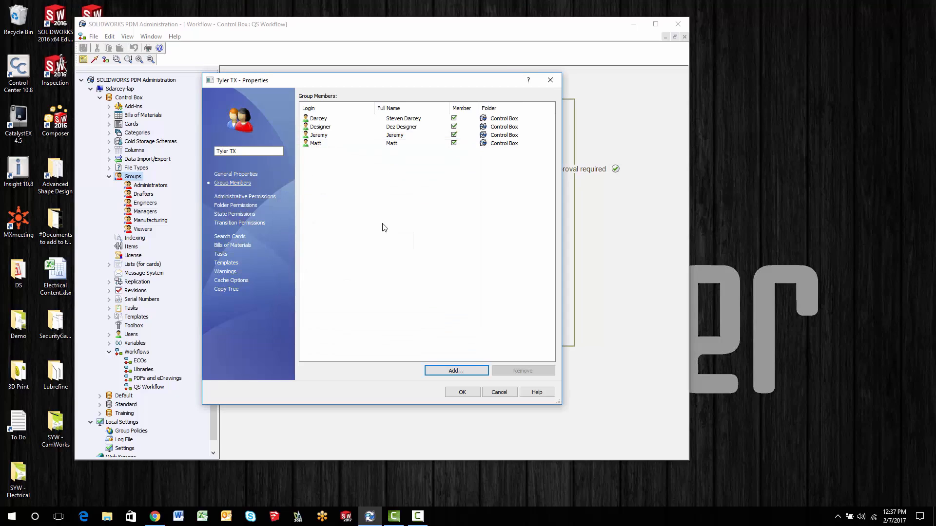
click(462, 392)
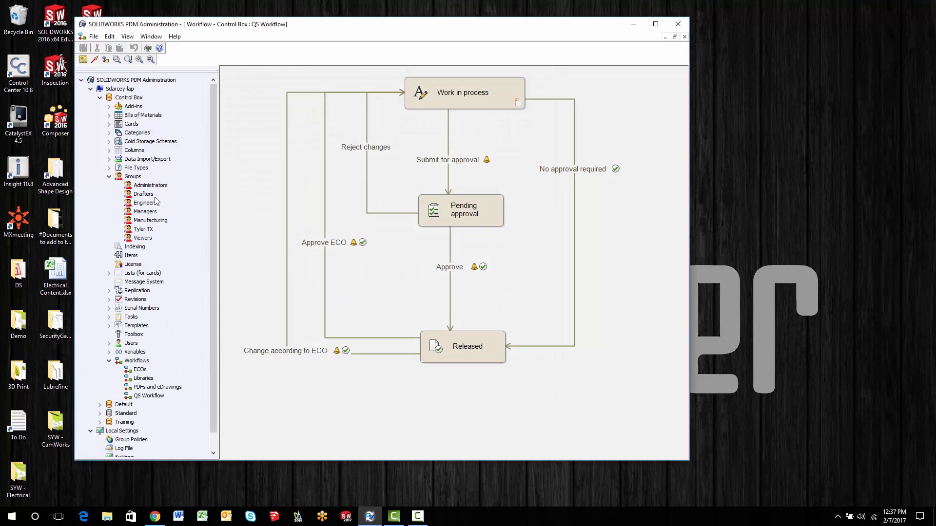
click(109, 177)
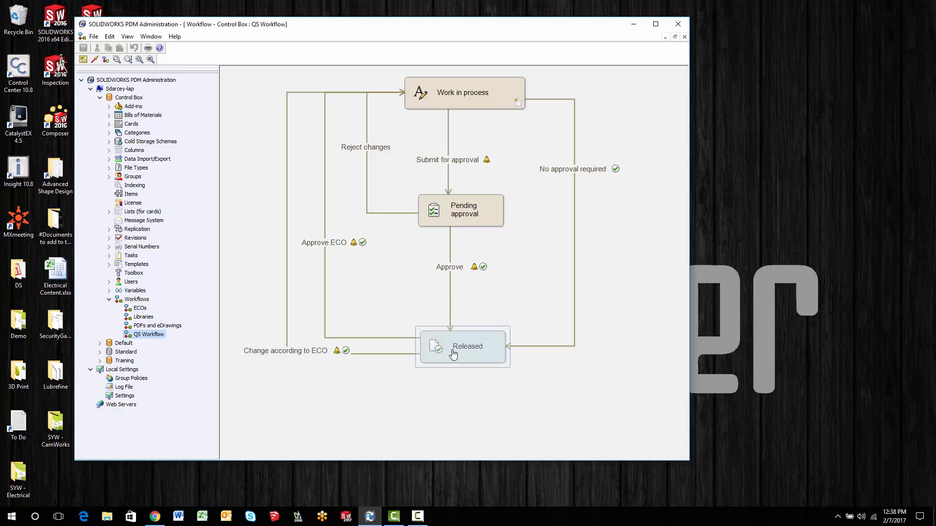
- Copy the Approve transition and paste it with Pending approval as source state and Released as destination state
click(433, 263)
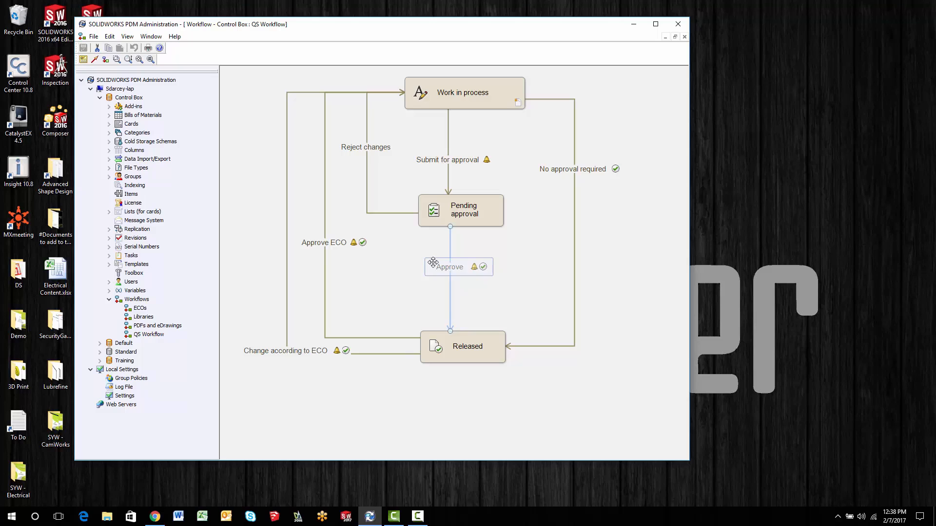
right_click(434, 263)
click(459, 270)
click(513, 259)
right_click(522, 250)
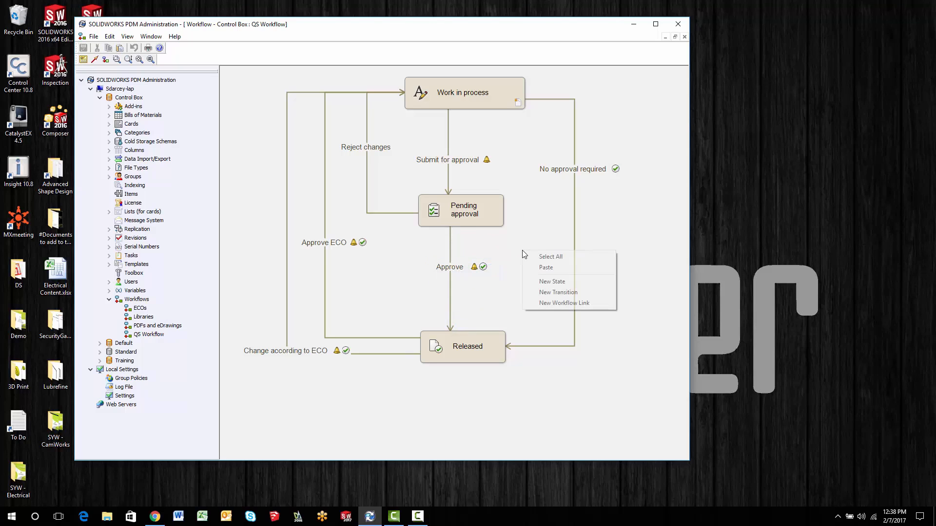
click(536, 267)
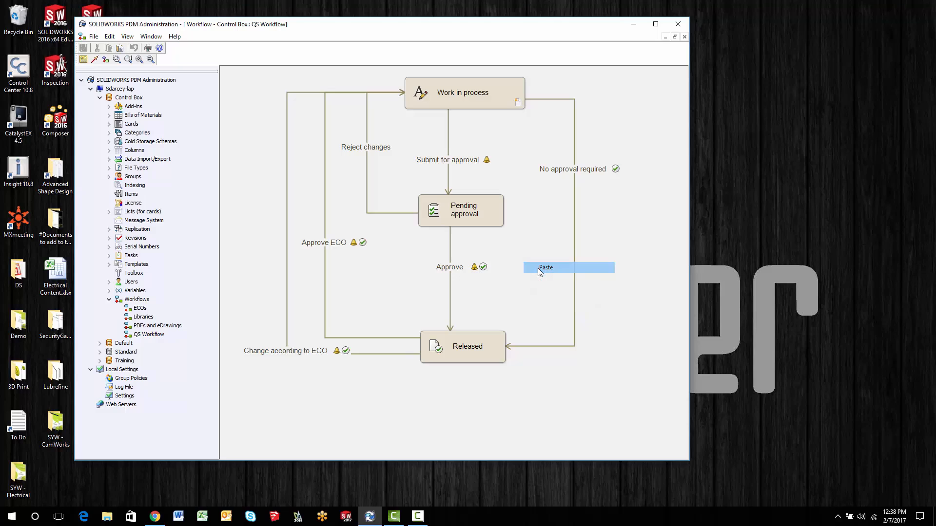
click(491, 215)
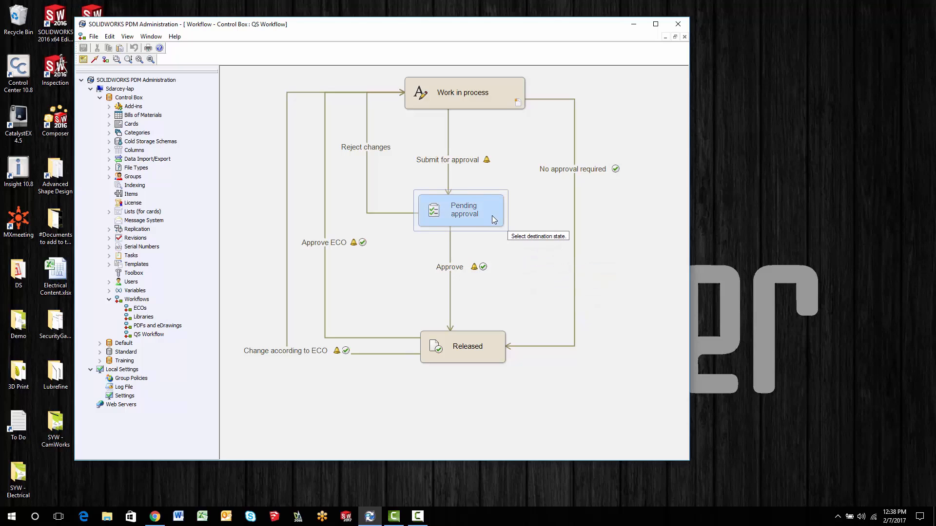
click(492, 338)
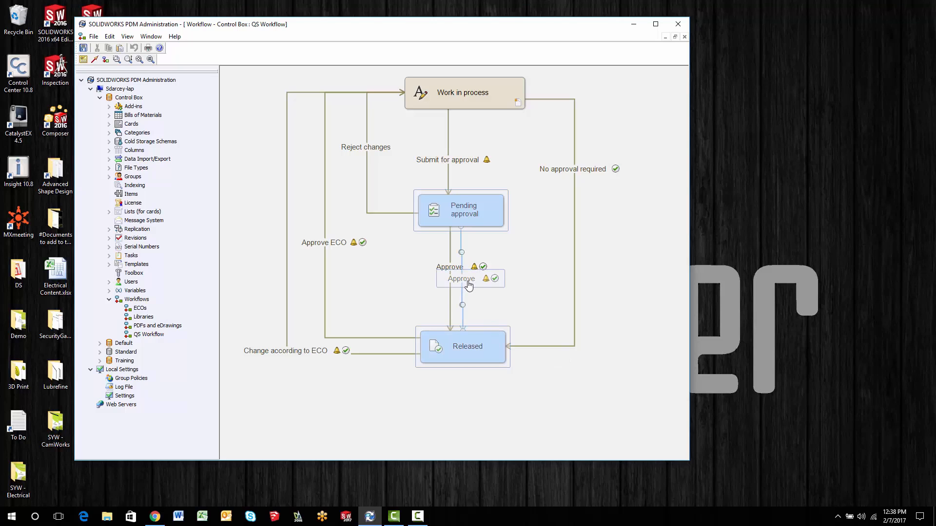
- Reroute the pasted Approve transition and shift the original one so the two run apart between Pending approval and Released
drag(471, 284, 520, 283)
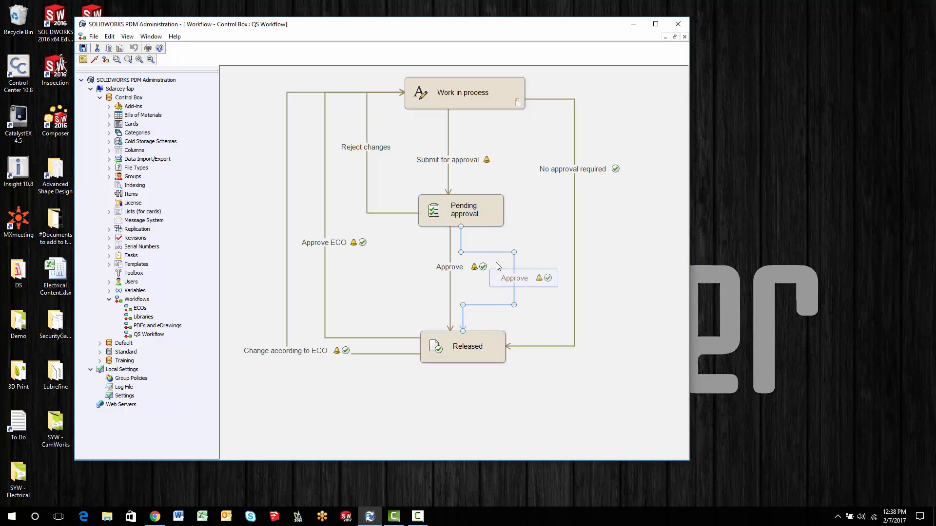
drag(487, 253, 487, 242)
drag(463, 318, 484, 318)
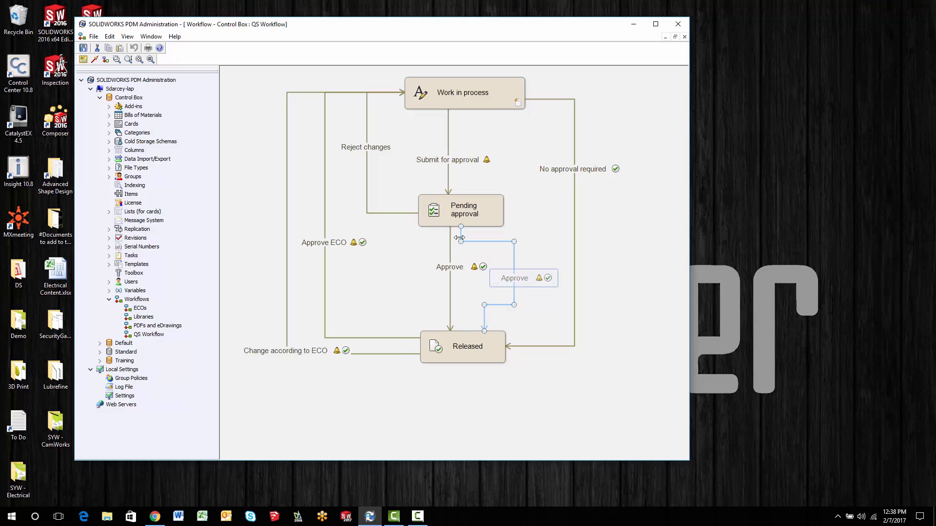
drag(460, 236, 482, 235)
drag(439, 259, 410, 265)
- Rename the pasted transition from Pending approval to Released as Approve Tyler
click(511, 279)
double_click(511, 280)
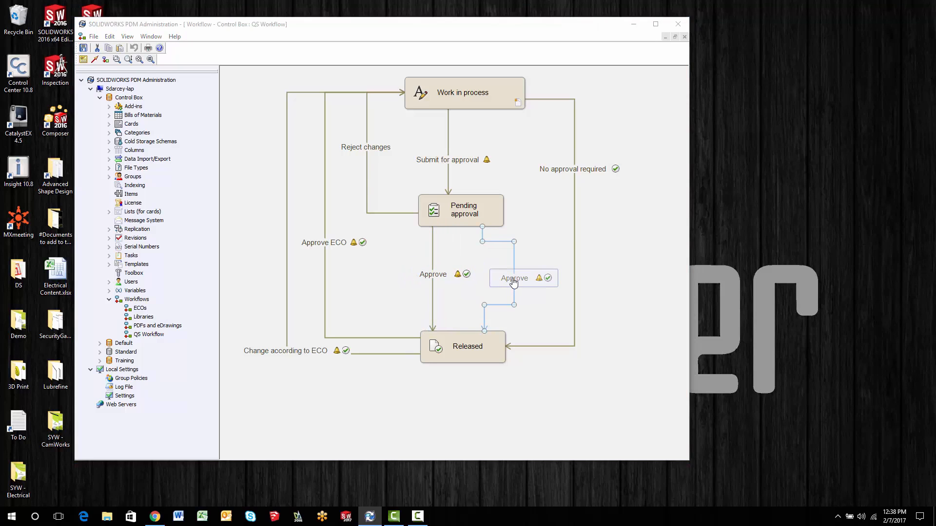
click(402, 175)
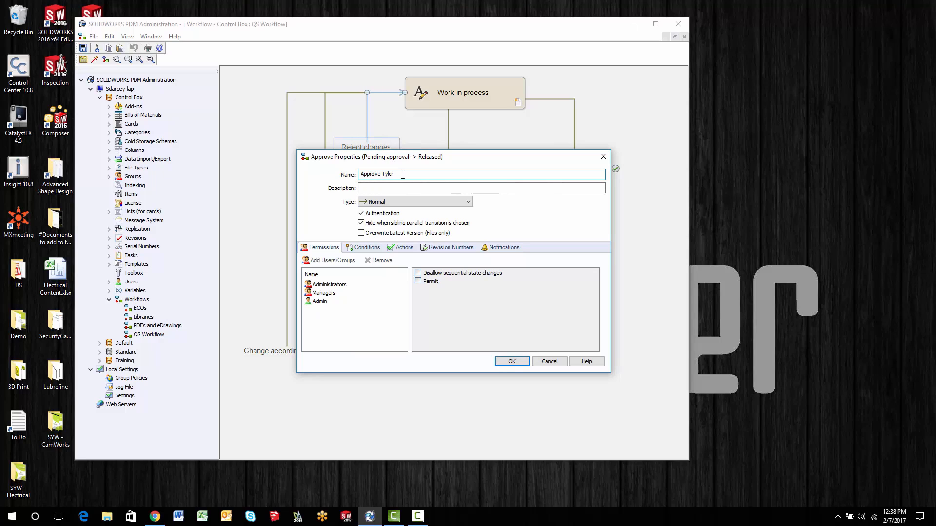
key(Return)
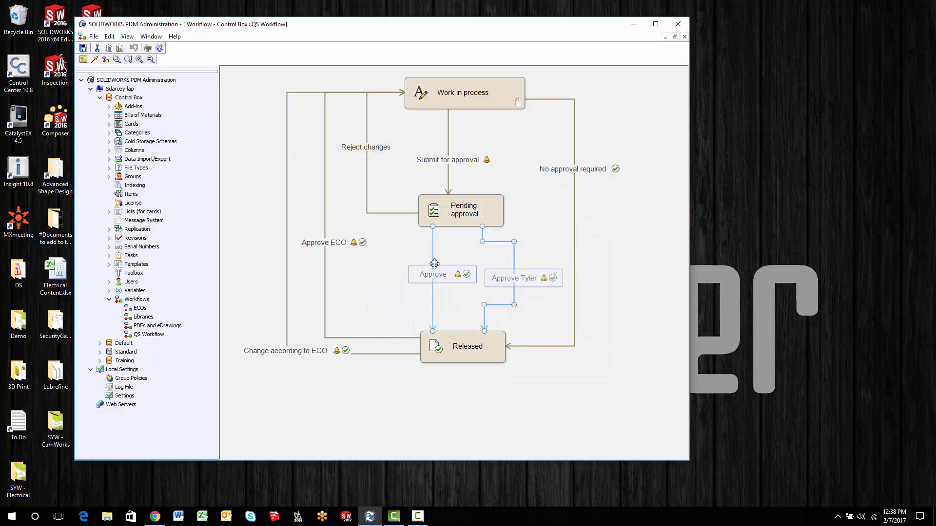
- Compare the two approval transitions and examine the conditions of Approve Tyler without changing them
click(505, 282)
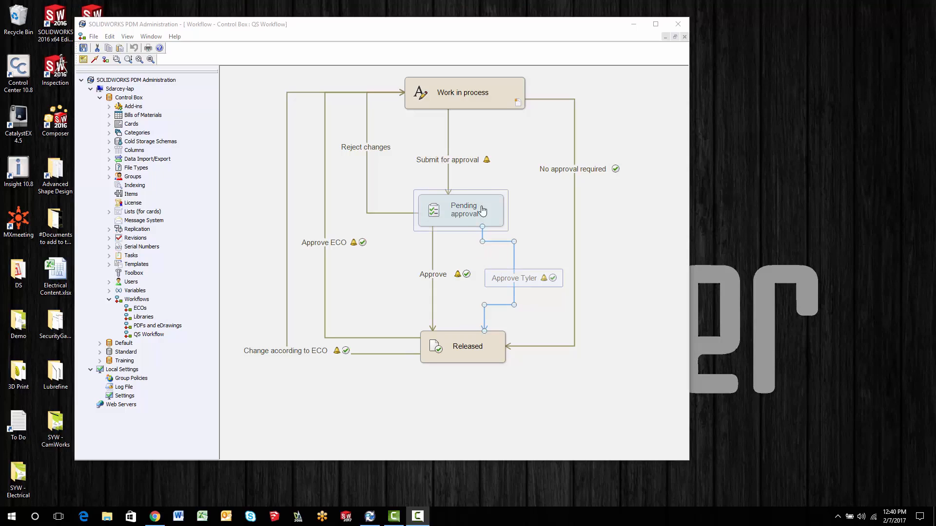
click(461, 272)
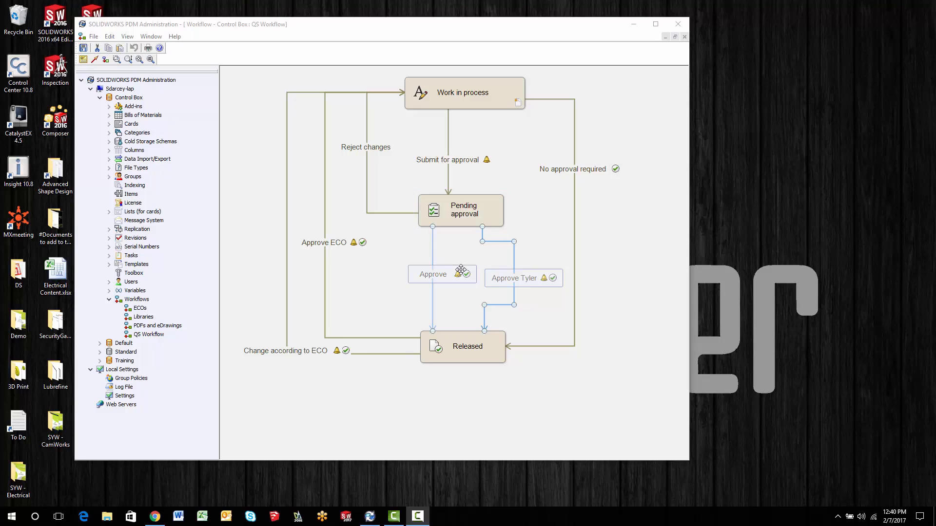
click(516, 282)
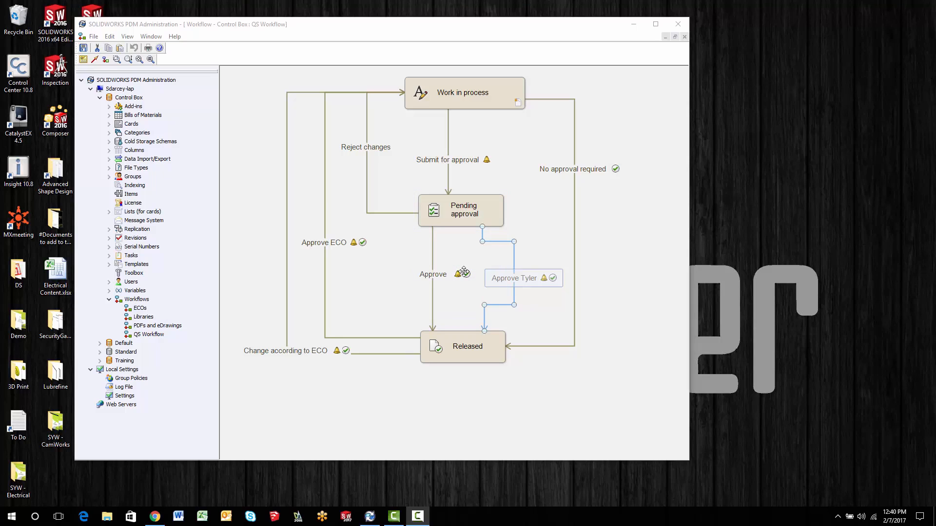
double_click(507, 281)
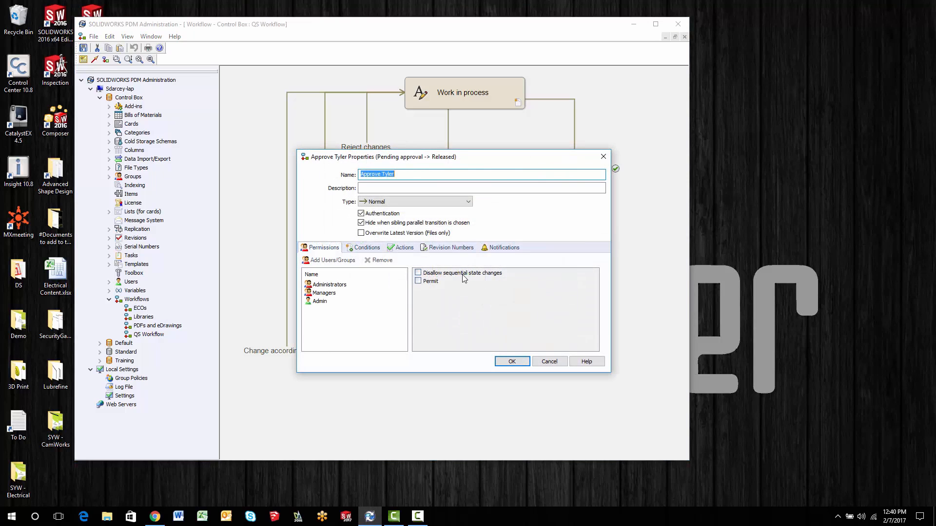
click(366, 248)
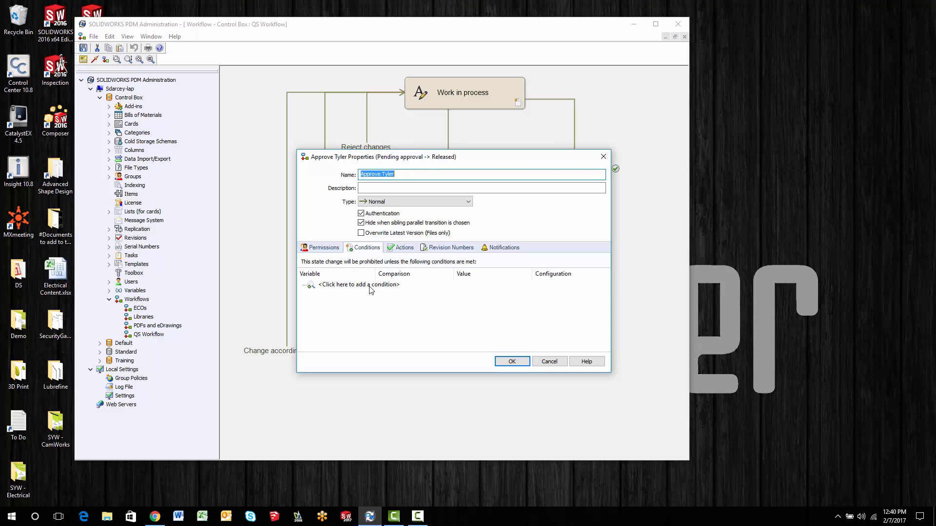
click(563, 361)
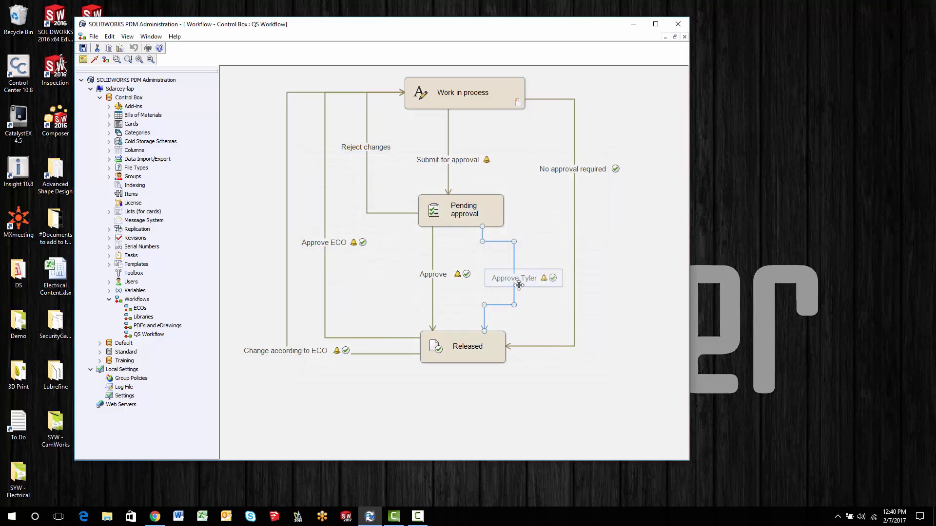
ctrl+click(423, 275)
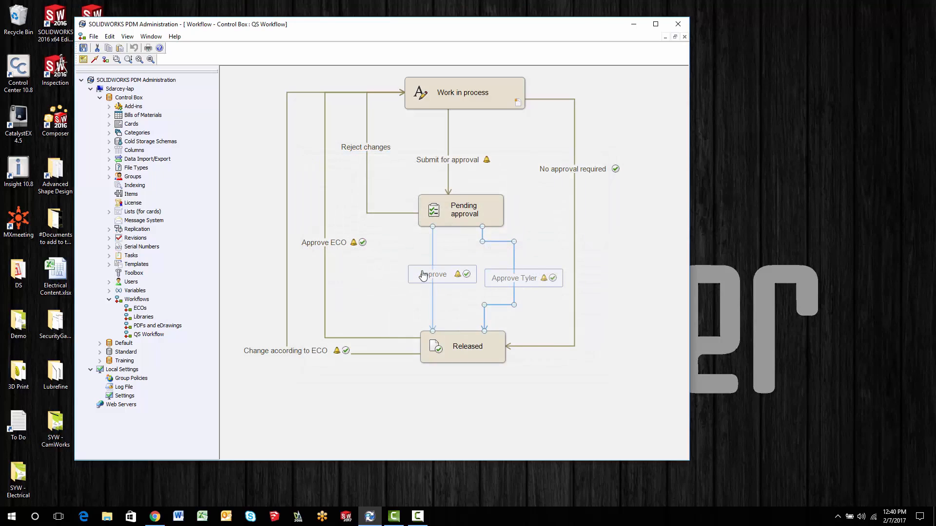
ctrl+click(473, 215)
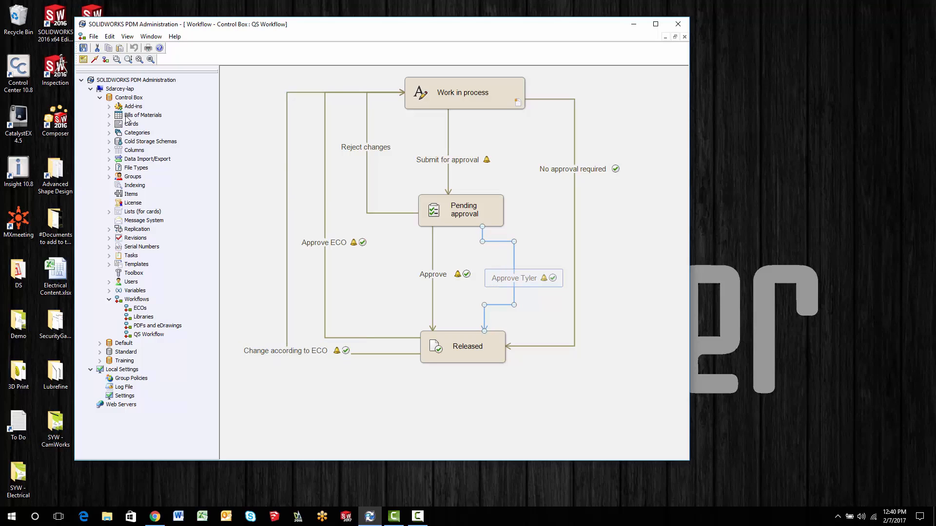
- Open the SolidWorks Part Card from the Control Box vault's file cards in the Card Editor
click(110, 124)
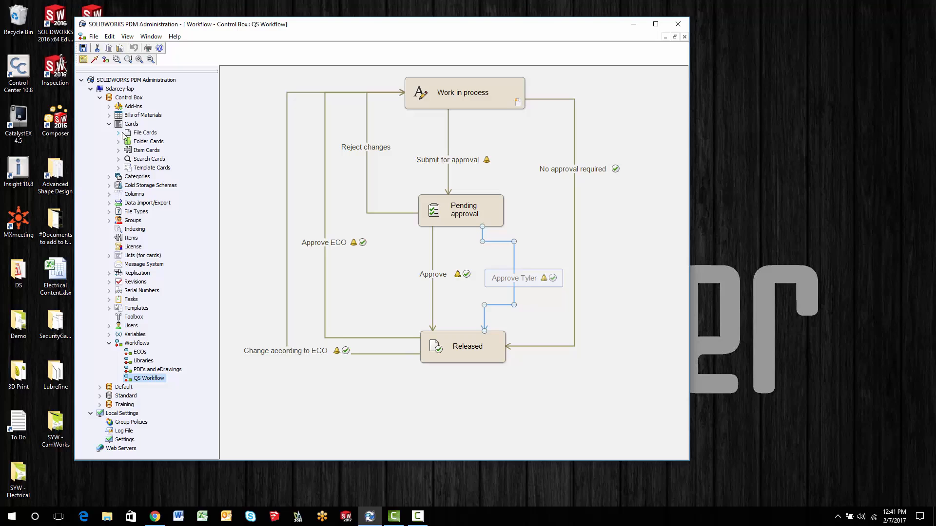
click(119, 133)
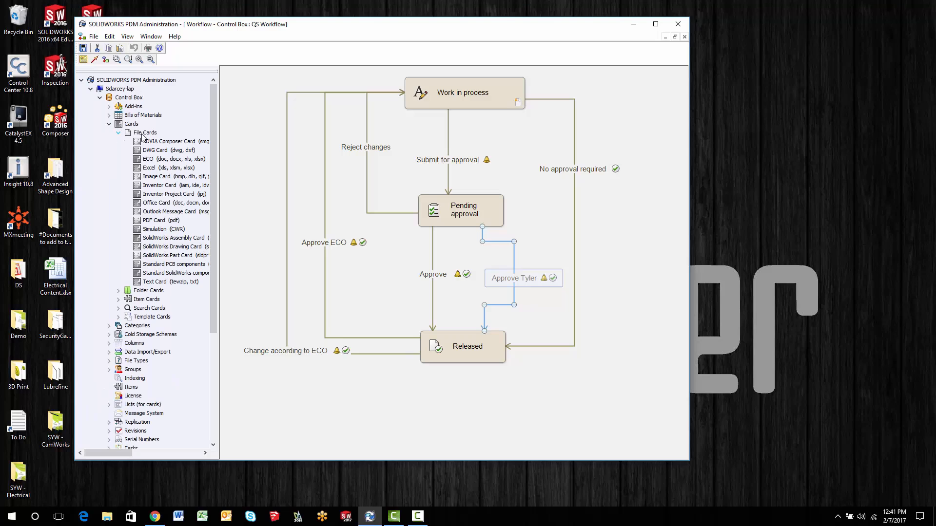
double_click(146, 256)
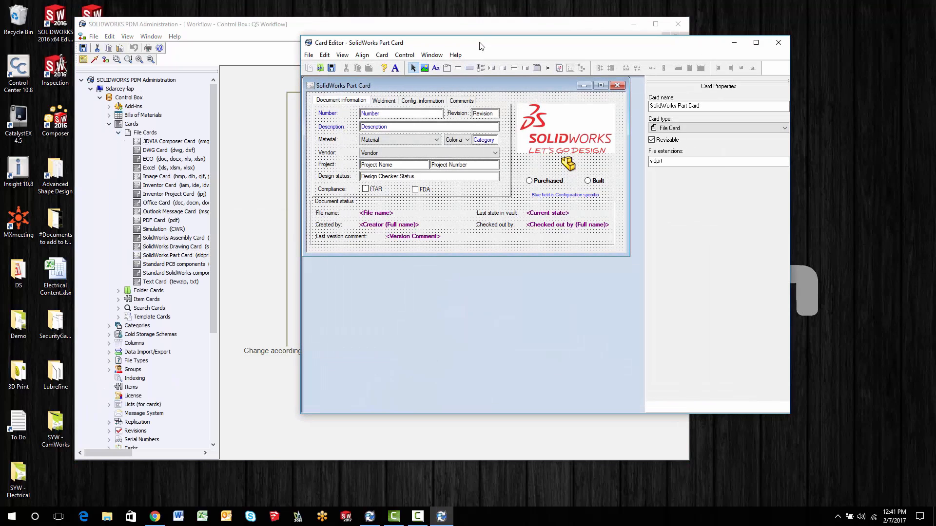
drag(481, 51, 305, 59)
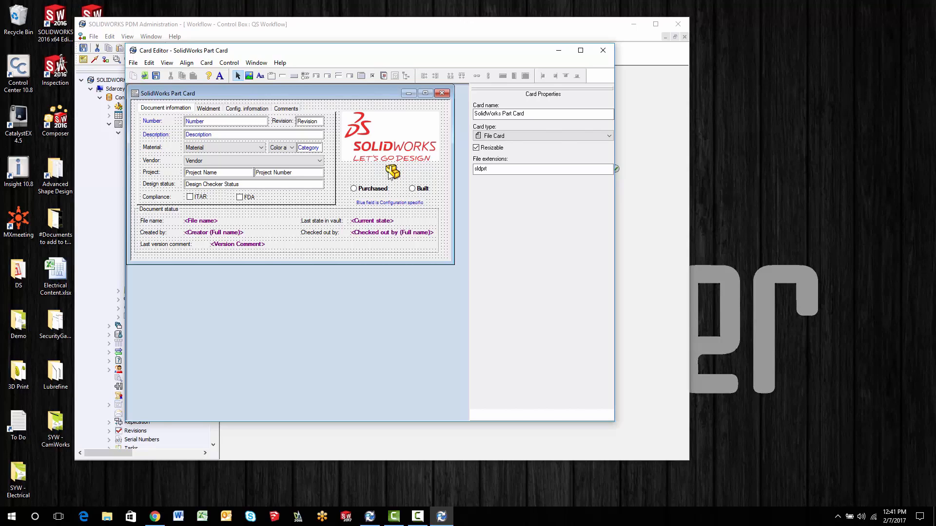
- Move the yellow part icon on the card to just above the Purchased option, freeing the space above Built
click(391, 172)
drag(386, 173, 347, 173)
click(412, 179)
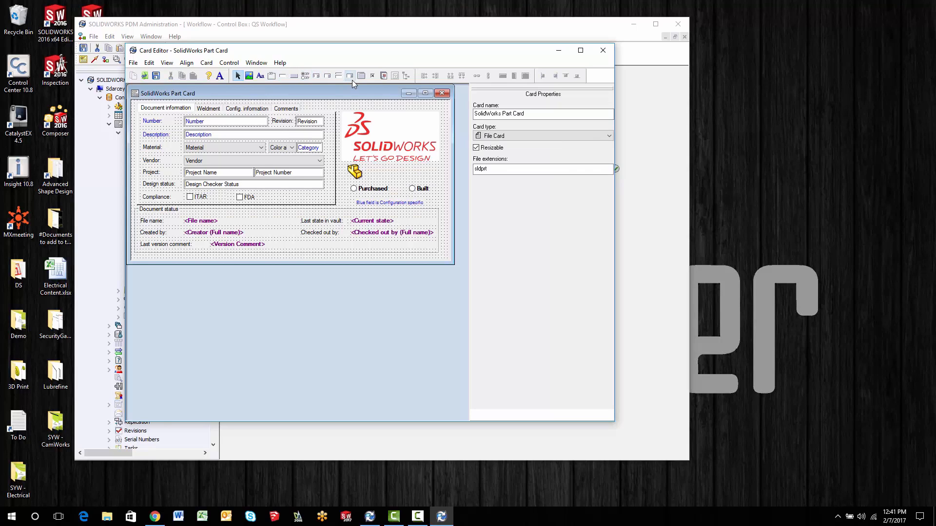
- Add a checkbox beside the part icon, above the Built option, with the caption Mfg In Tyler TX
click(373, 77)
click(392, 175)
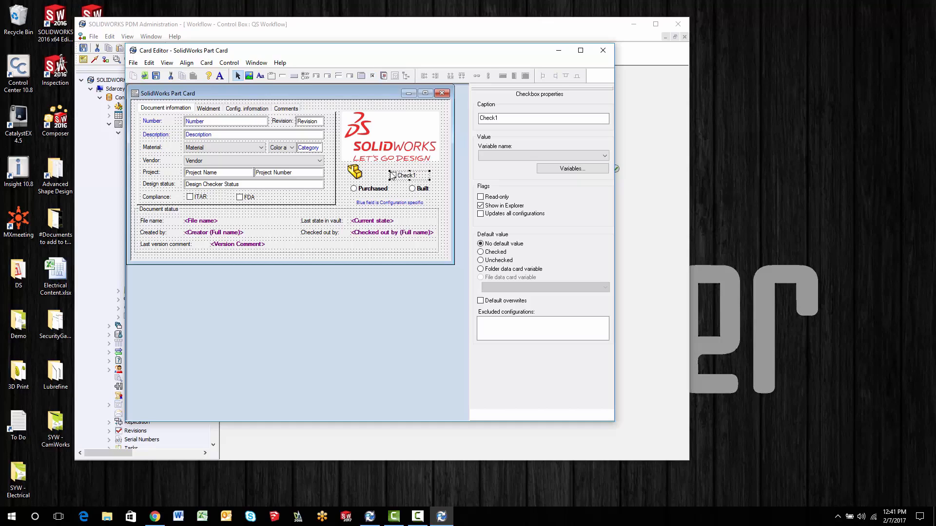
drag(510, 120, 423, 112)
text(Tyler TX)
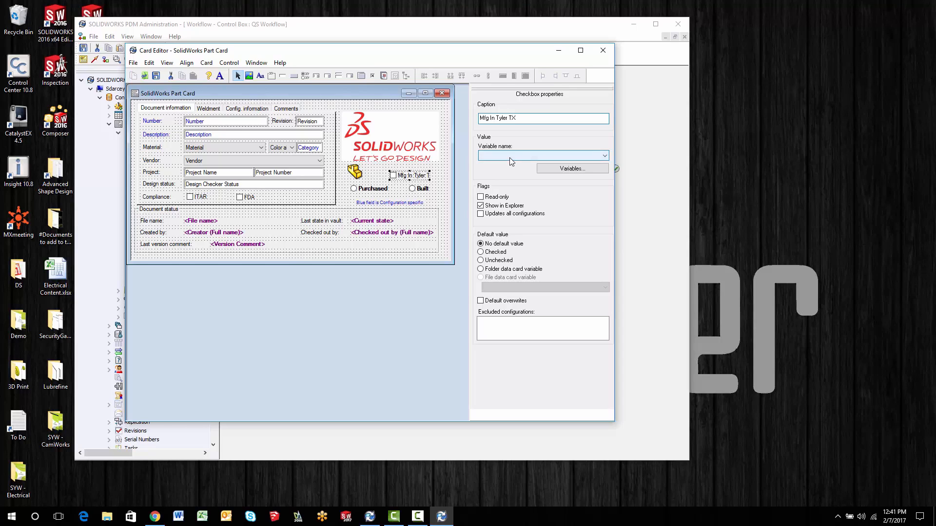
- Create a new Yes or No variable named SWPART-TYLER from the checkbox's variable settings
click(540, 168)
click(238, 350)
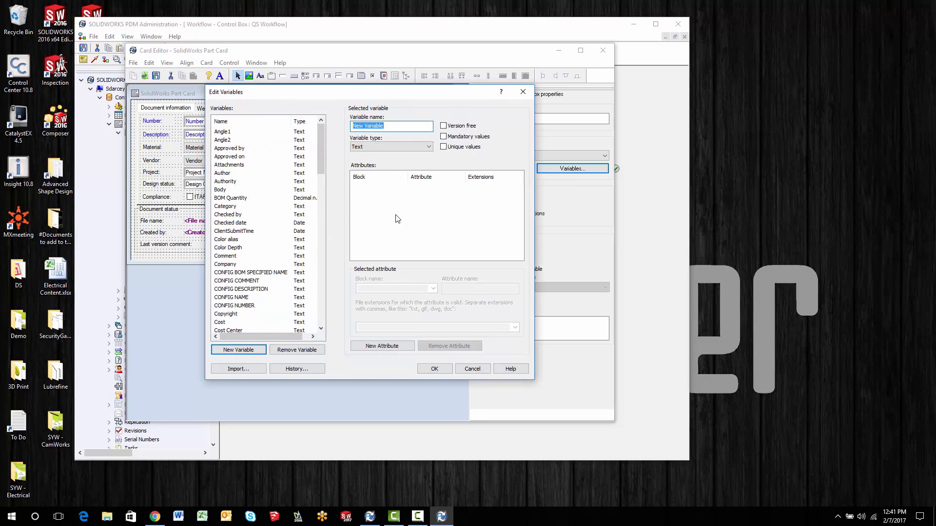
text(SWPART-TYLER)
click(403, 145)
click(380, 180)
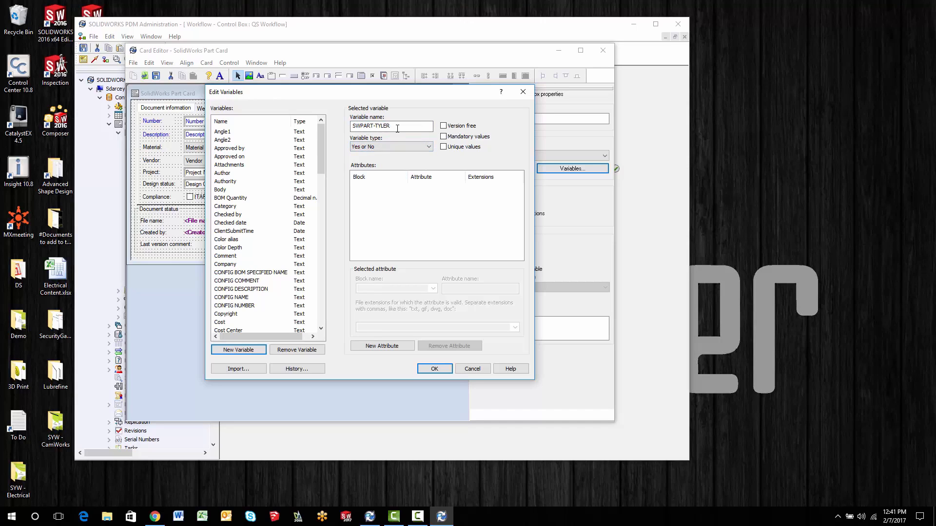
- Give the variable a CustomProperty attribute with its own name, SWPART-TYLER, valid for sldprt files, and accept the variable
drag(425, 129, 334, 129)
key(ctrl+c)
click(383, 346)
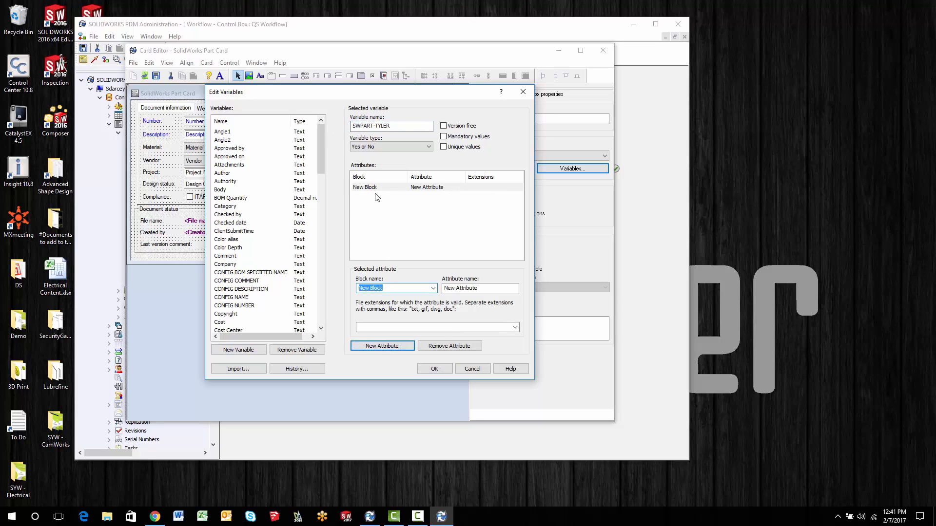
click(433, 289)
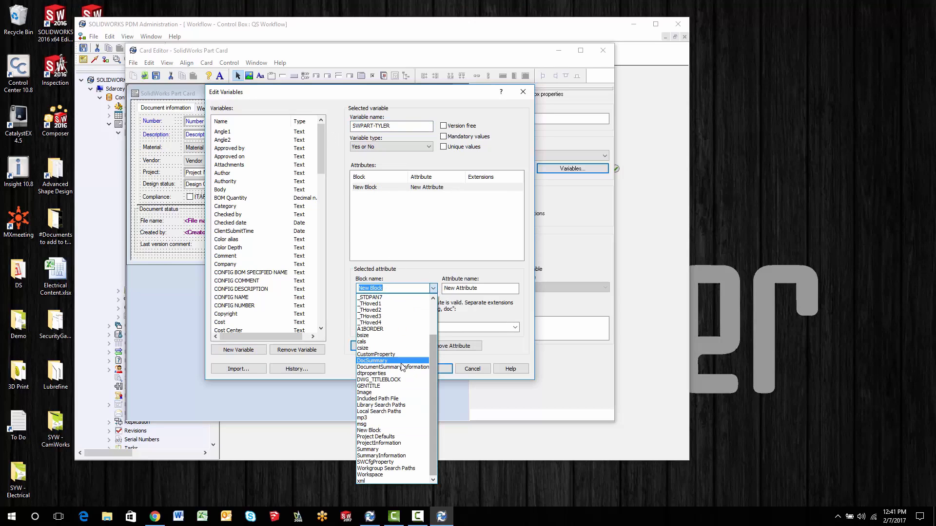
click(376, 354)
click(486, 287)
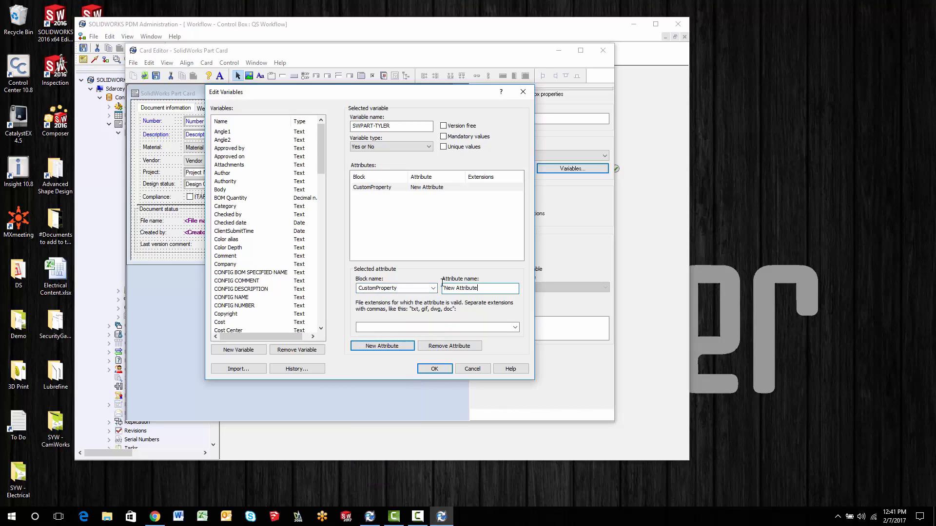
key(ctrl+v)
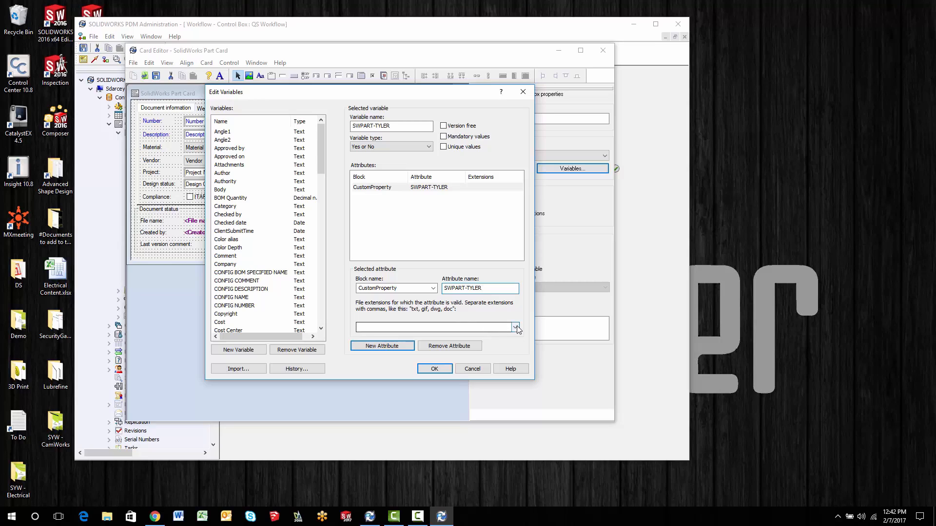
click(496, 327)
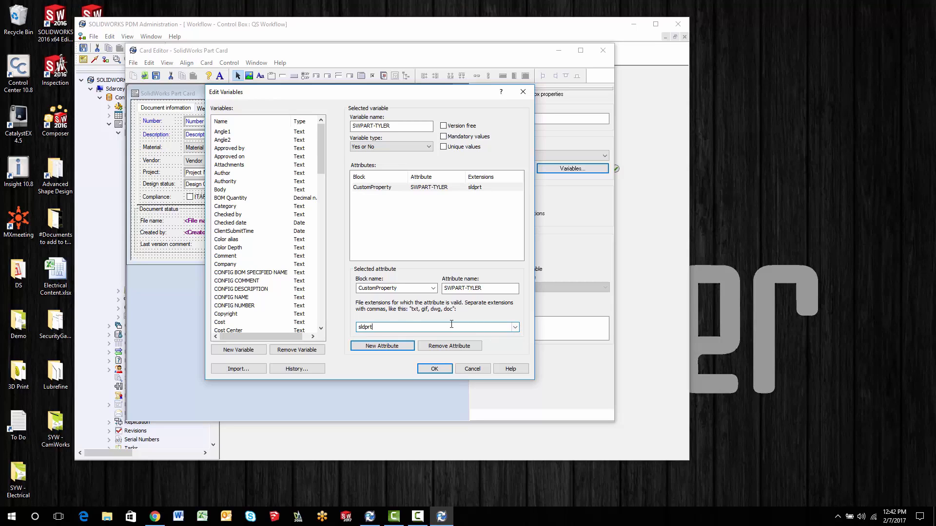
click(434, 368)
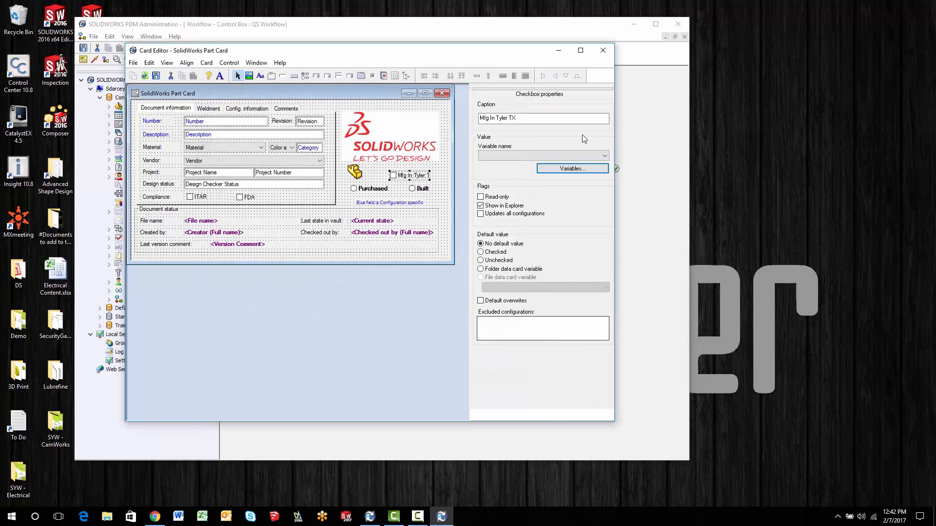
- Link the Mfg In Tyler TX checkbox to the SWPART-TYLER variable, and save and close the part card
click(571, 156)
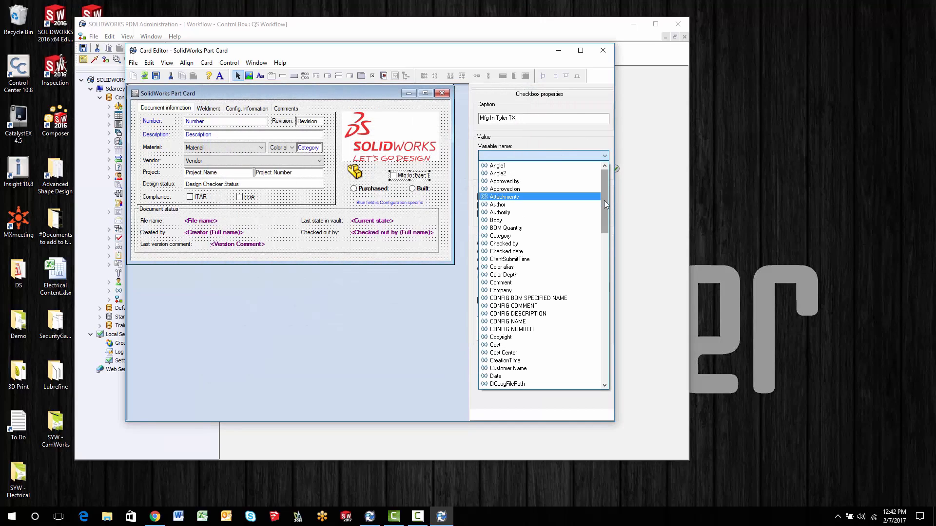
drag(605, 199, 601, 338)
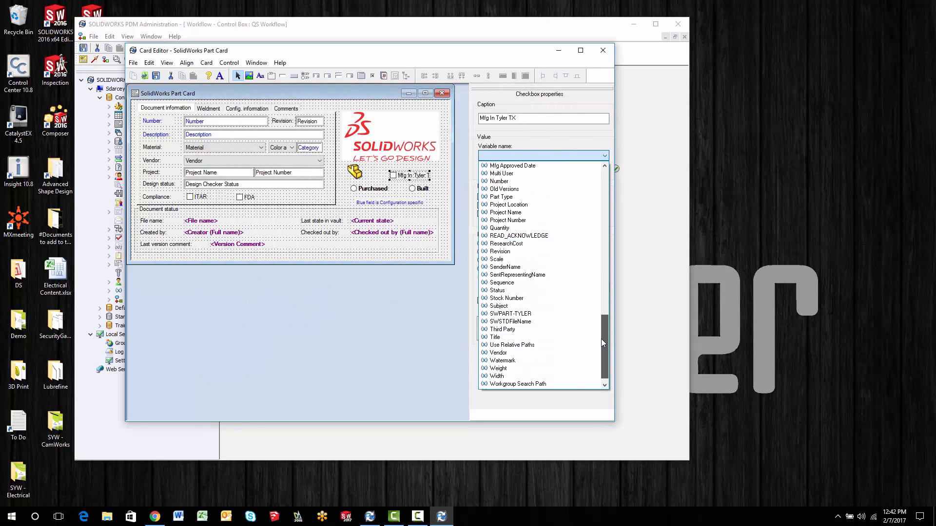
click(530, 314)
click(507, 118)
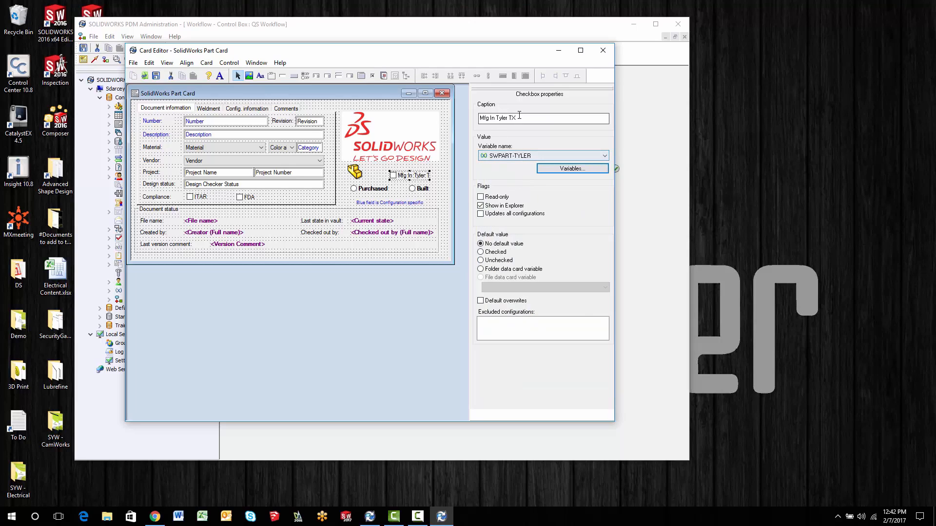
click(157, 76)
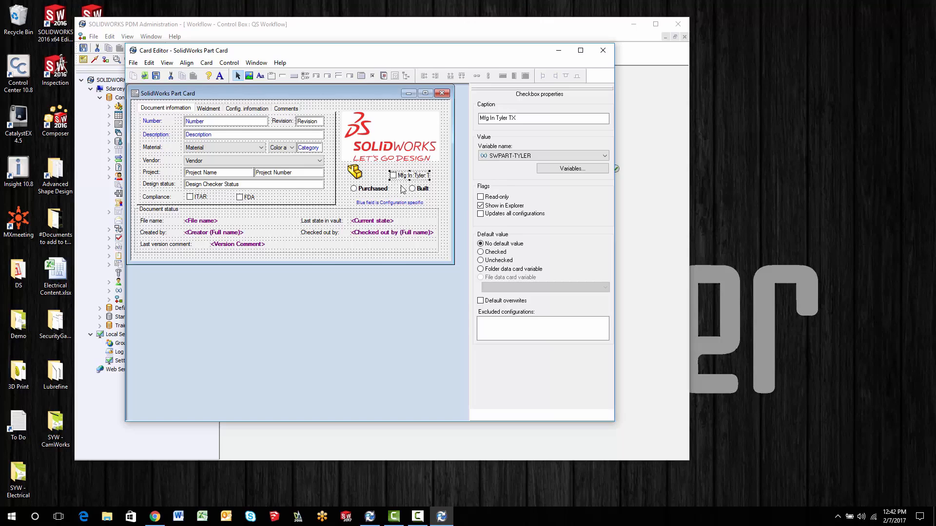
click(602, 51)
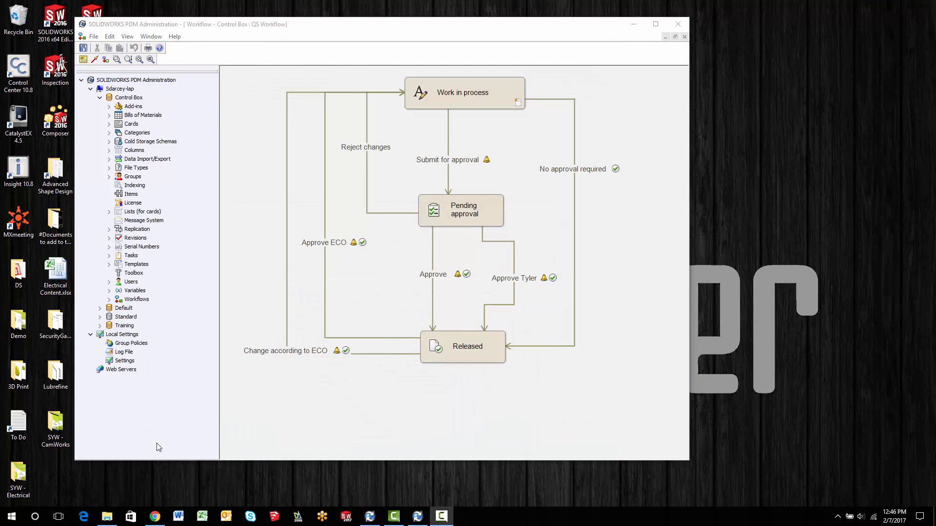
- Switch to File Explorer and open the Projects folder in the Control Box vault view
click(107, 517)
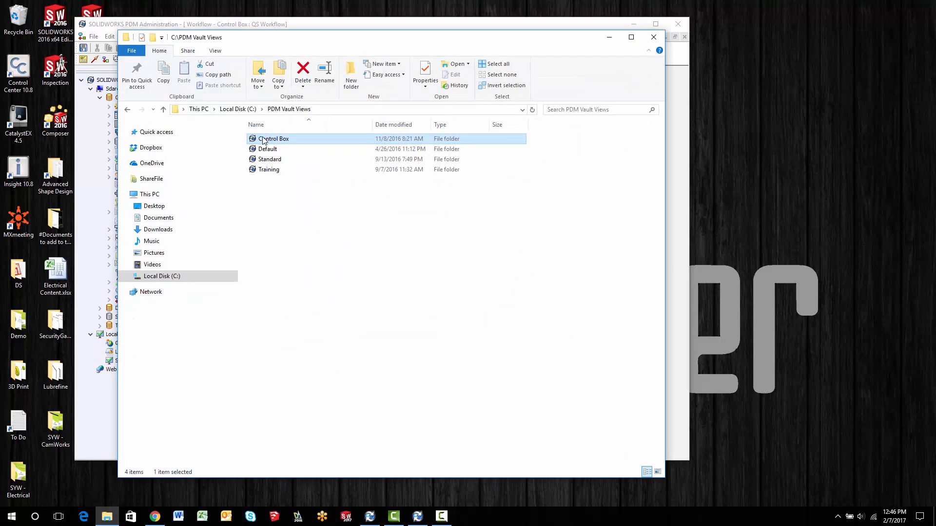
double_click(262, 140)
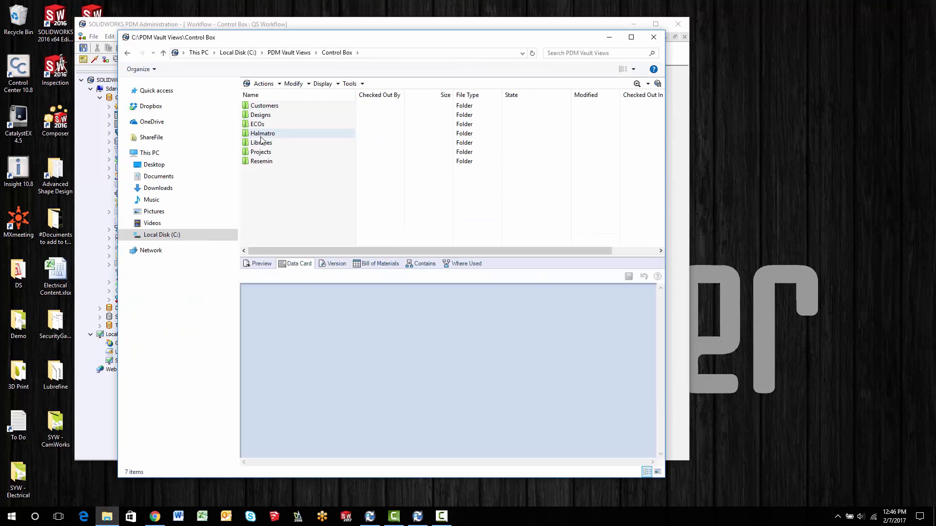
double_click(261, 152)
- Create a new SolidWorks part in the Projects folder with Mfg In Tyler TX checked on its data card
right_click(271, 144)
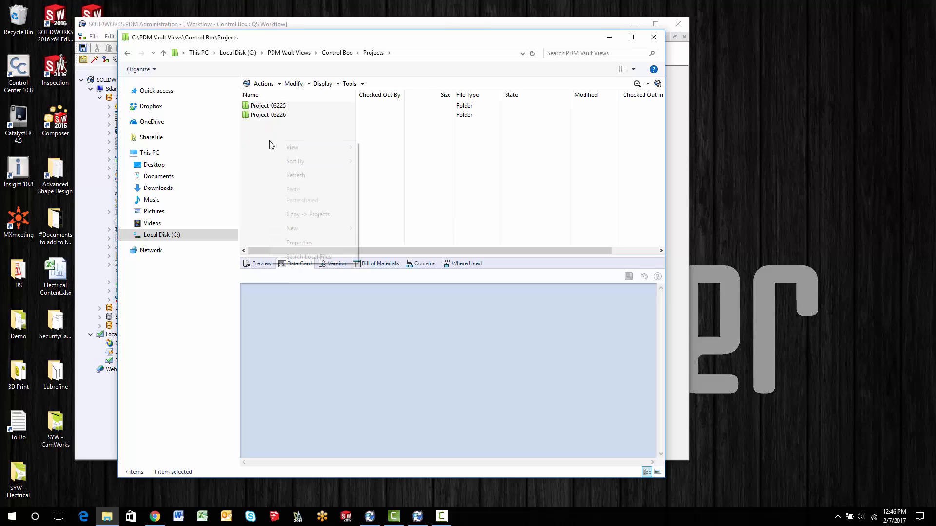
mouse_move(335, 227)
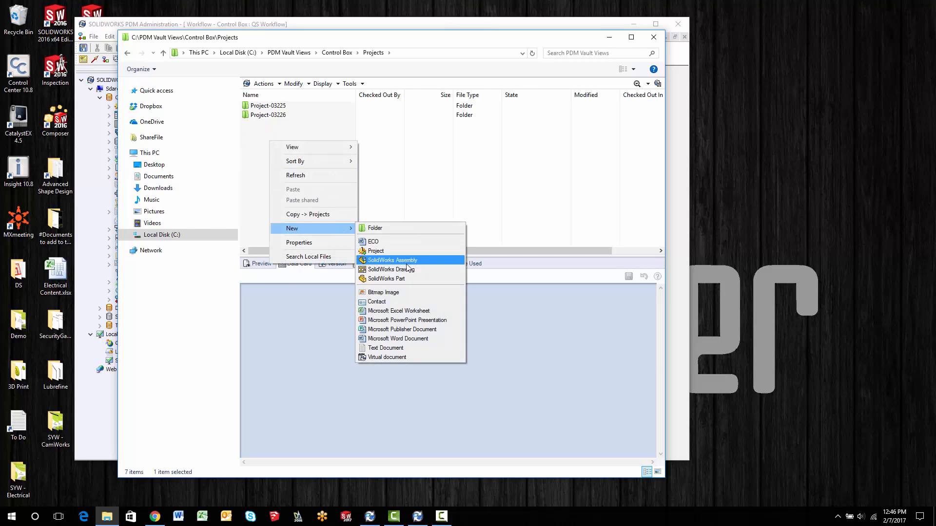
click(386, 278)
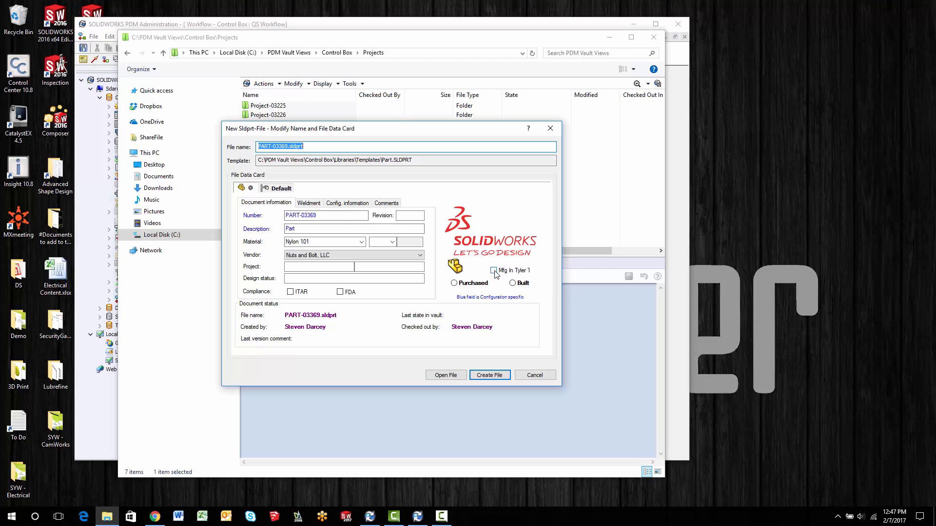
click(249, 189)
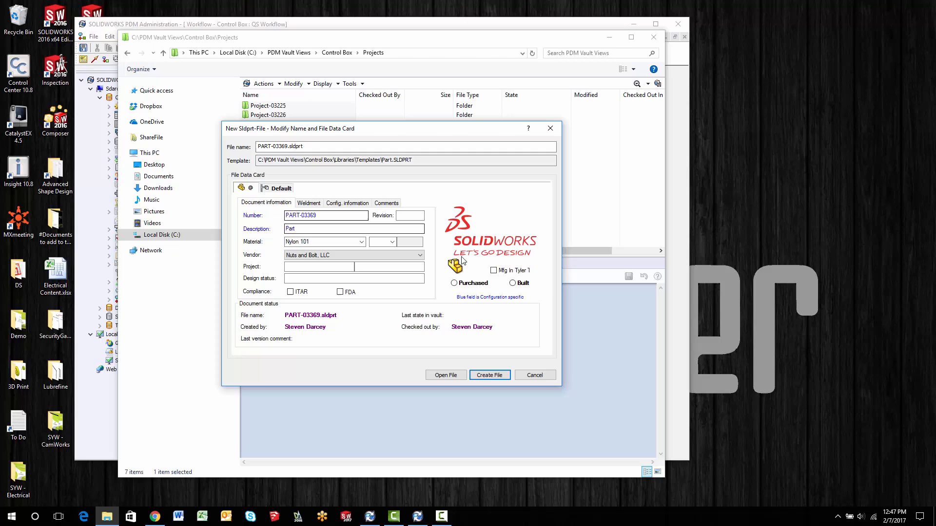
click(497, 272)
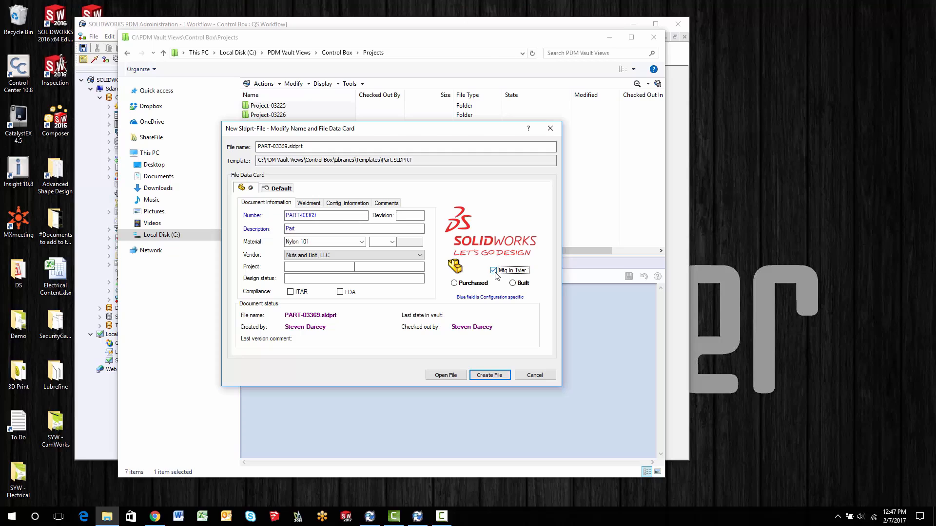
click(489, 375)
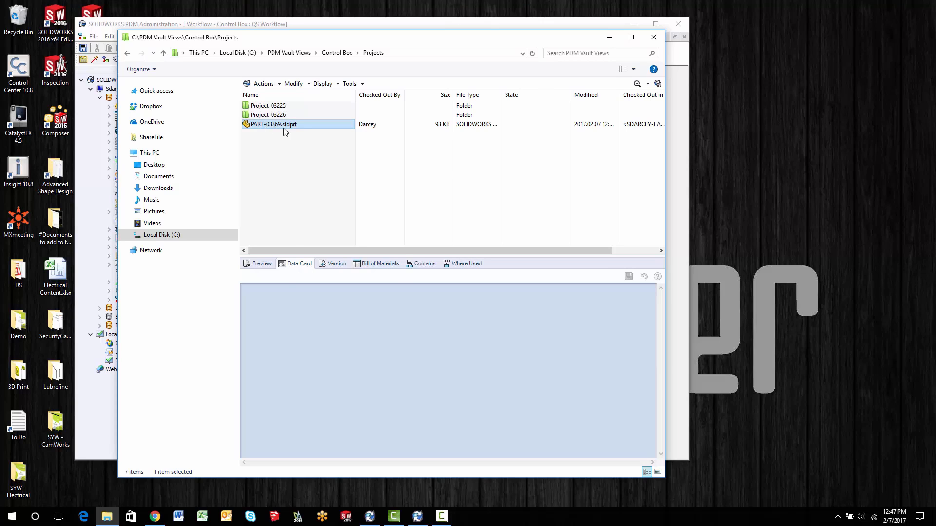
- Open the new part in SOLIDWORKS 2017 and examine the SWPART-TYLER entry in its custom properties
right_click(285, 132)
click(290, 132)
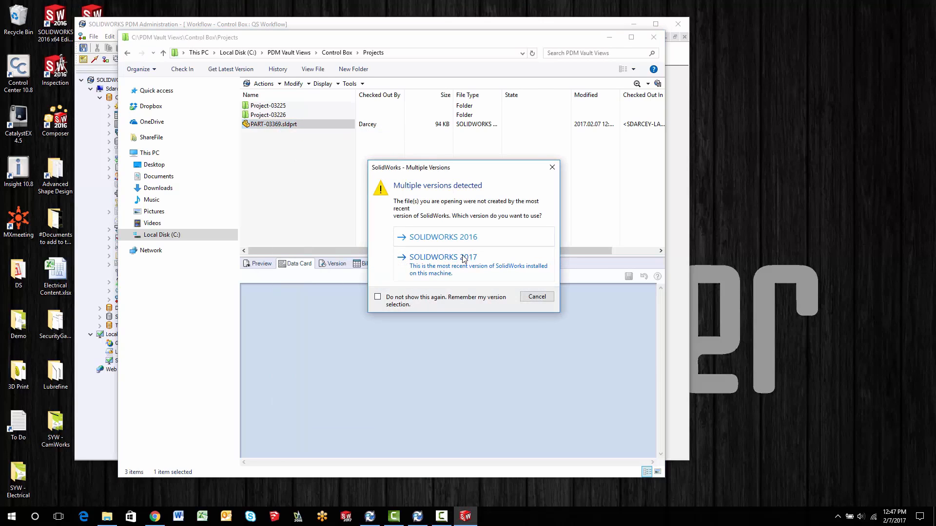
click(463, 259)
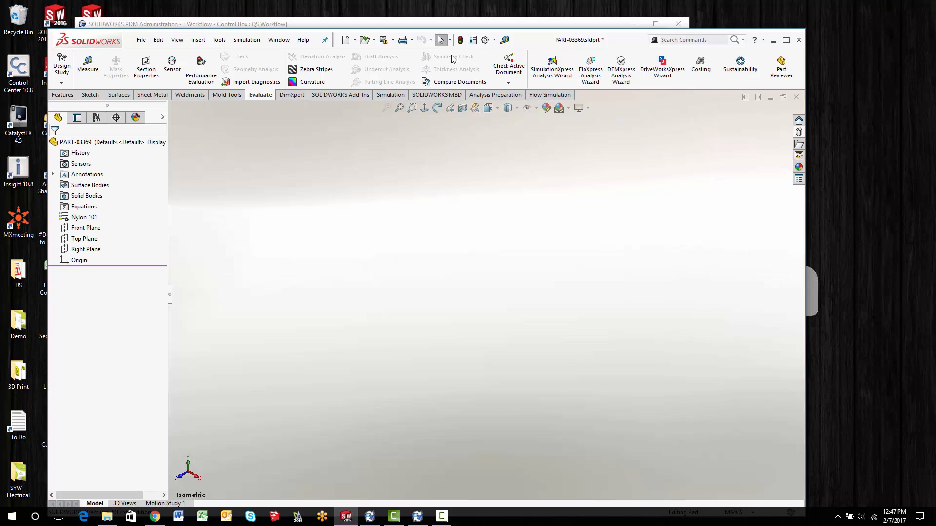
click(472, 39)
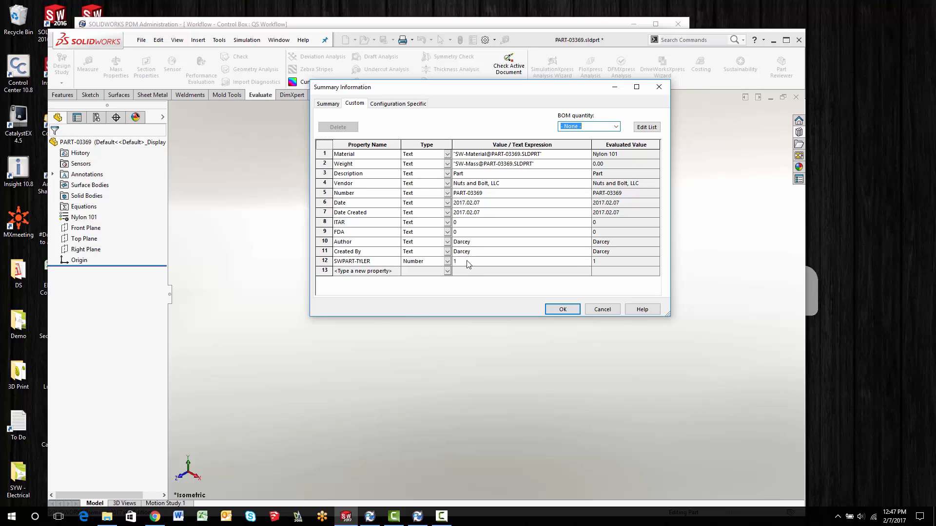
click(588, 309)
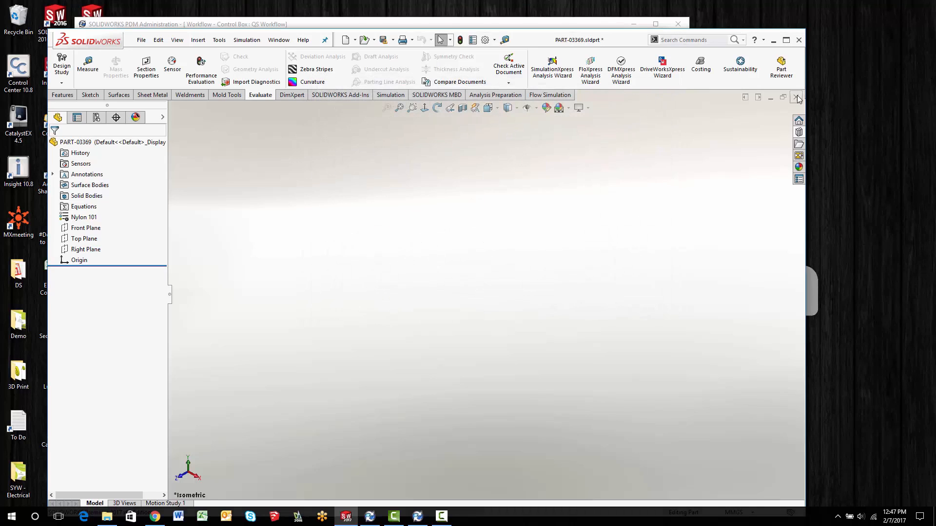
- Close the part without saving and return to the Projects folder in File Explorer
click(798, 98)
click(458, 272)
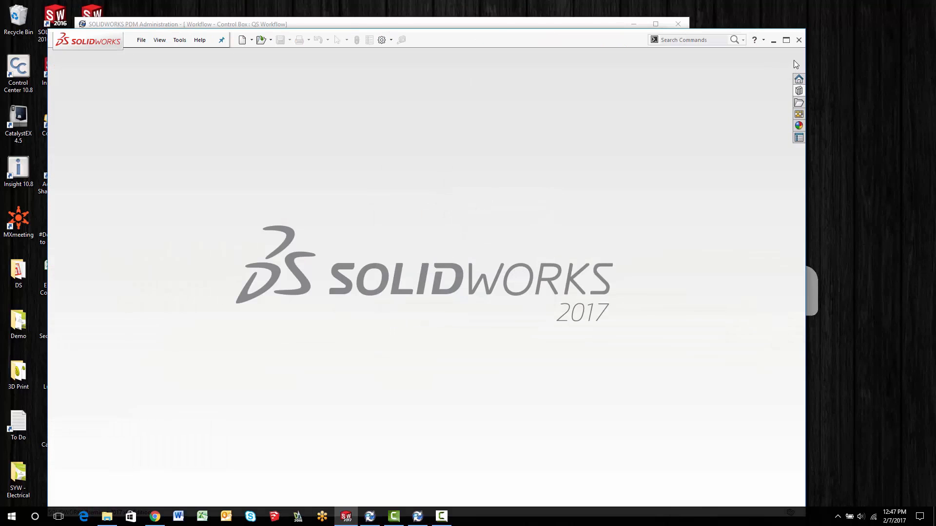
click(773, 40)
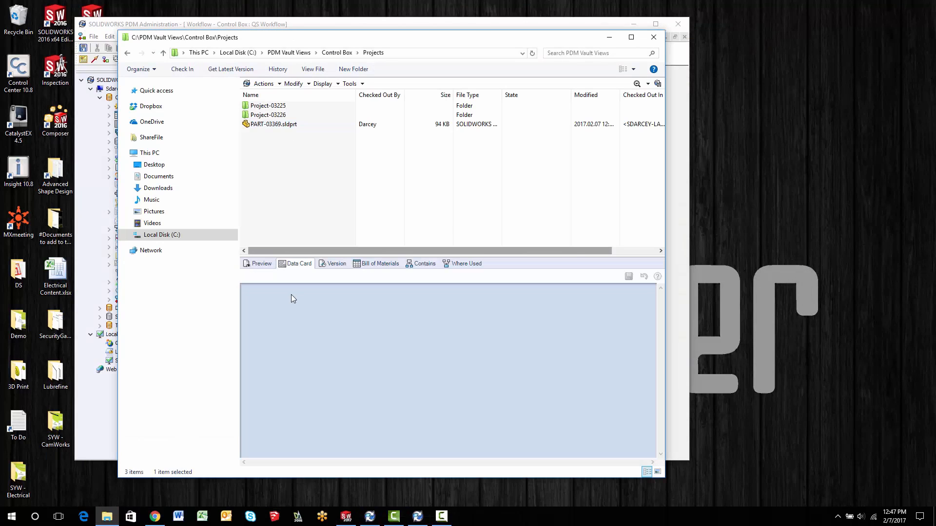
- Select PART-03369.sldprt and clear the Mfg In Tyler TX checkbox on its data card
click(273, 124)
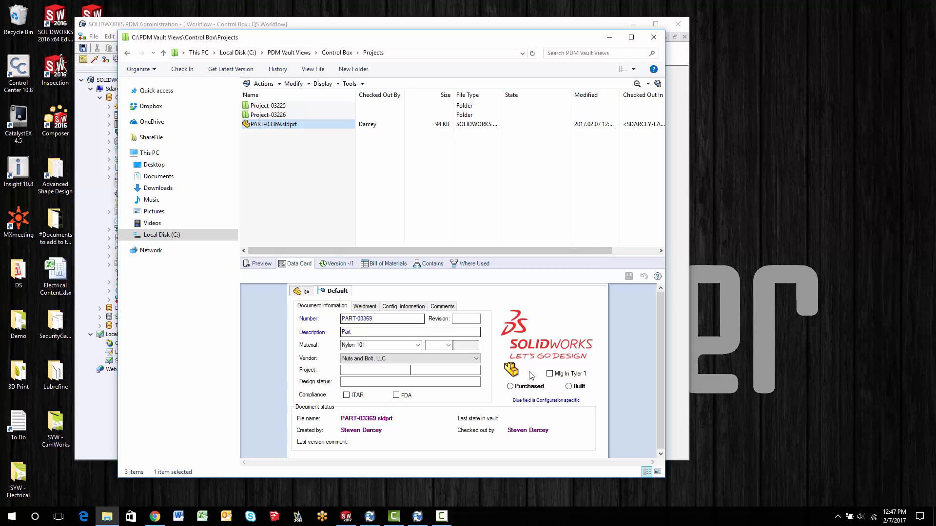
click(550, 374)
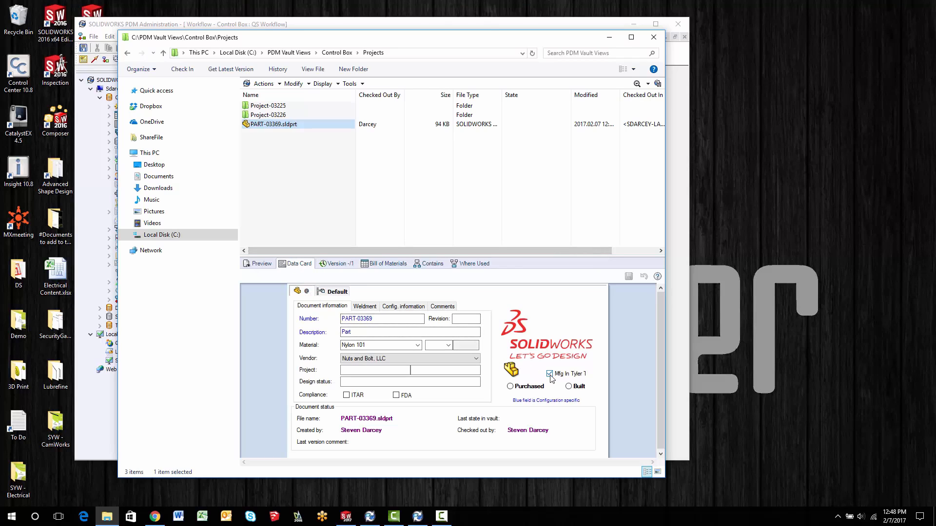
click(550, 374)
- Reopen PART-03369.sldprt in SOLIDWORKS and check the SWPART-TYLER custom property again with the checkbox cleared
right_click(273, 131)
click(286, 136)
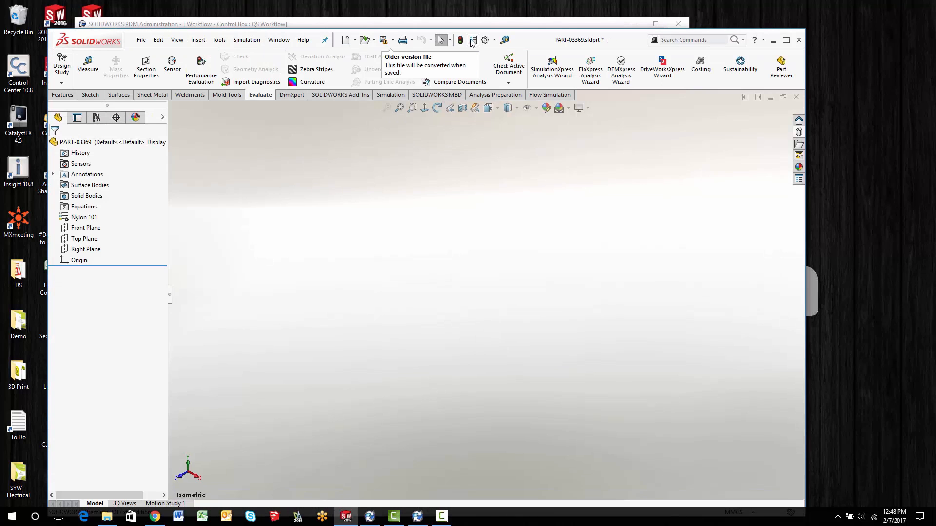
click(473, 40)
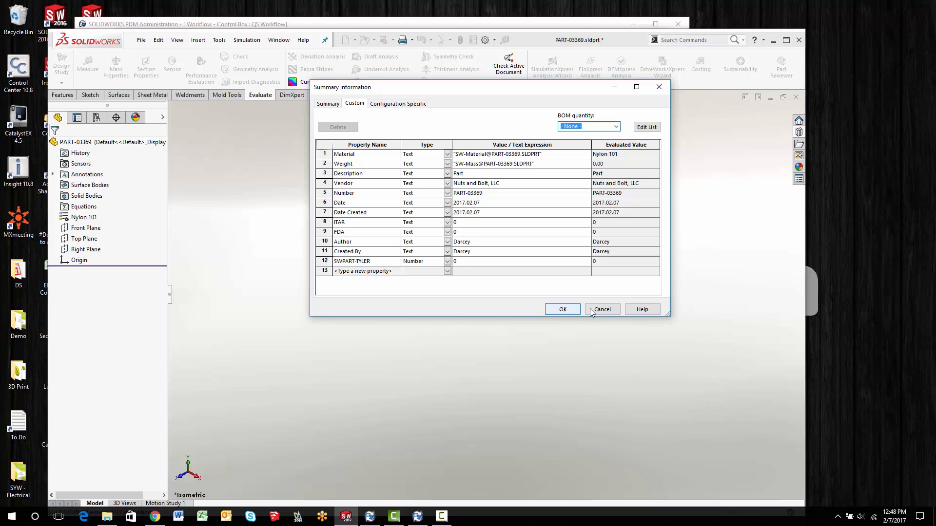
click(606, 313)
- Close the part with all modified documents saved, and go back to the vault folder in File Explorer
click(795, 98)
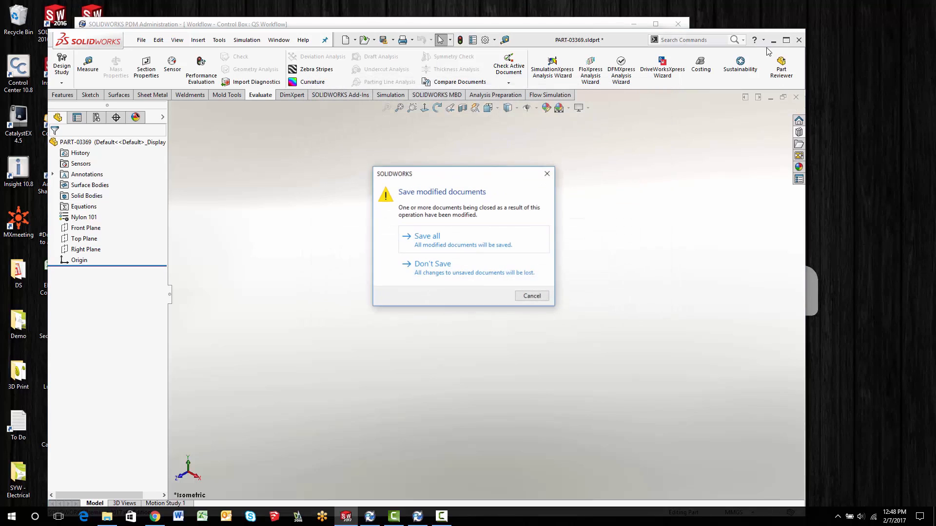
click(433, 240)
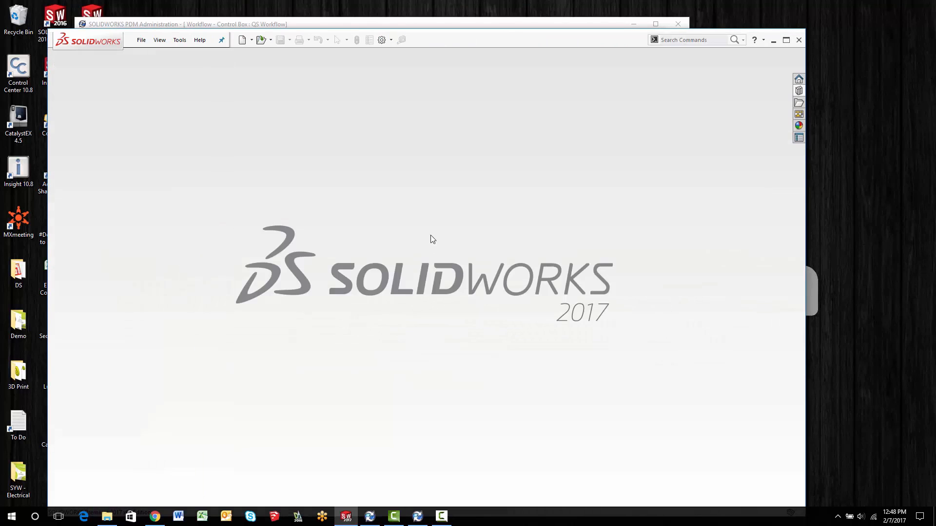
click(774, 40)
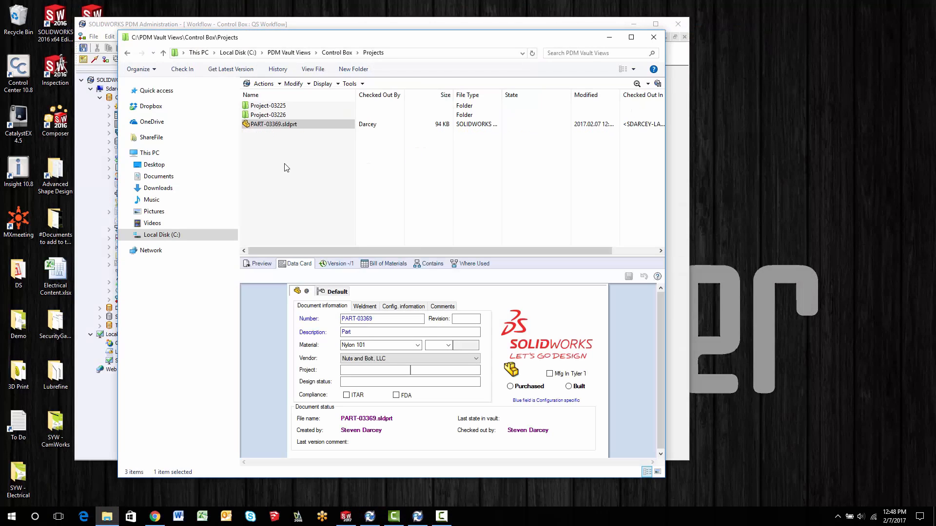
- Tick the Mfg In Tyler TX checkbox on the PART-03369.sldprt data card and check the part into the vault
click(550, 373)
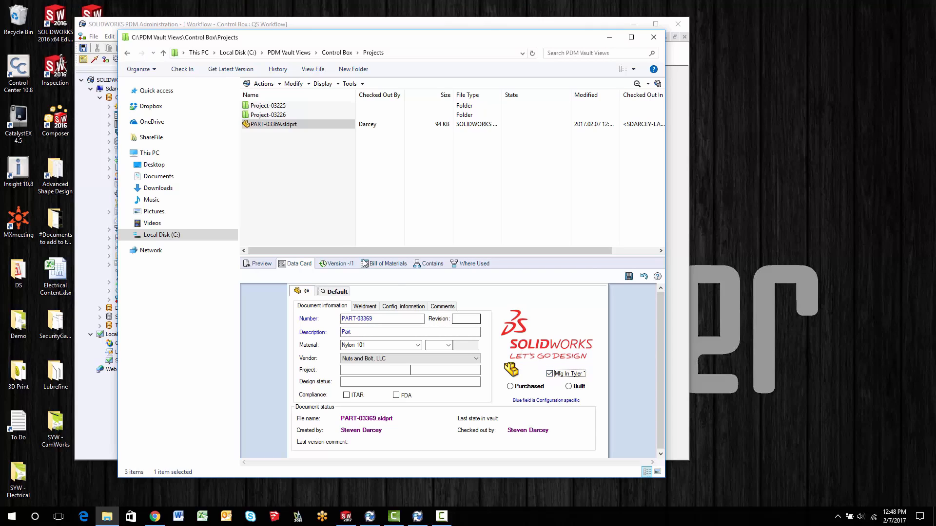
right_click(260, 128)
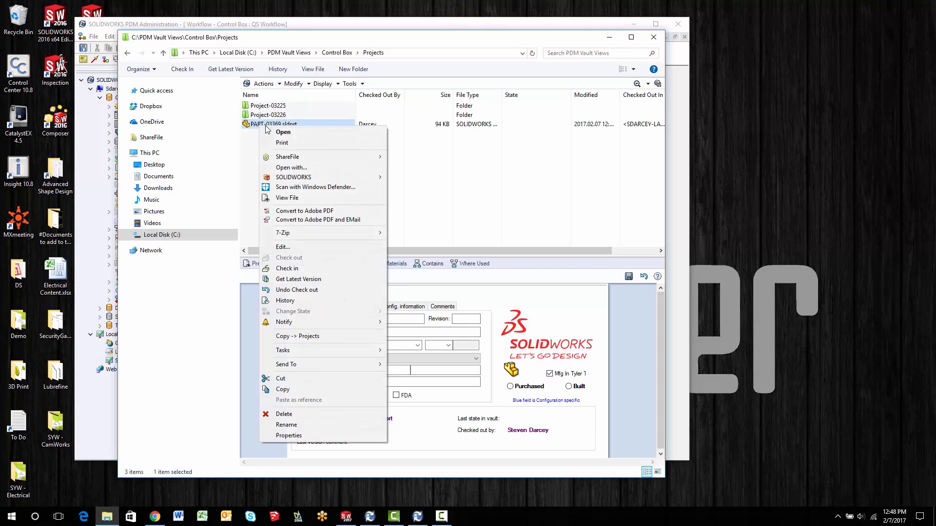
click(301, 268)
click(509, 298)
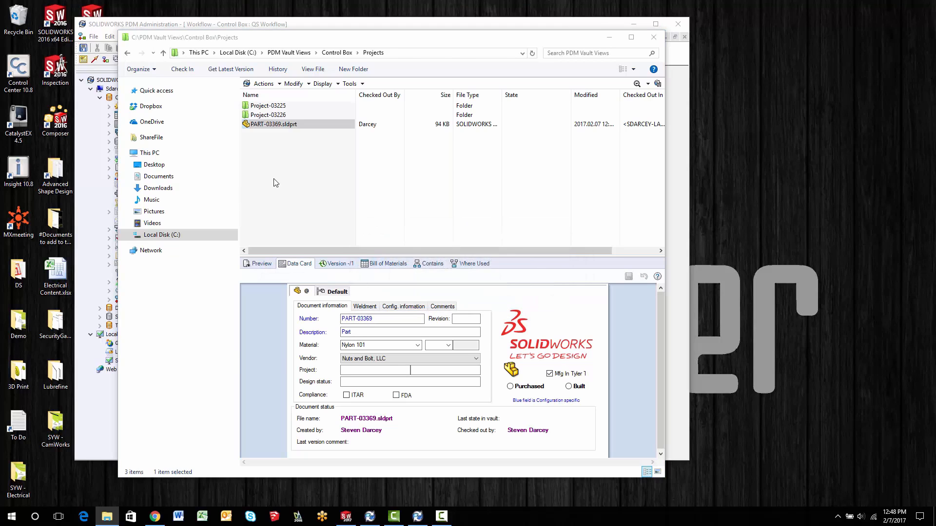
click(449, 351)
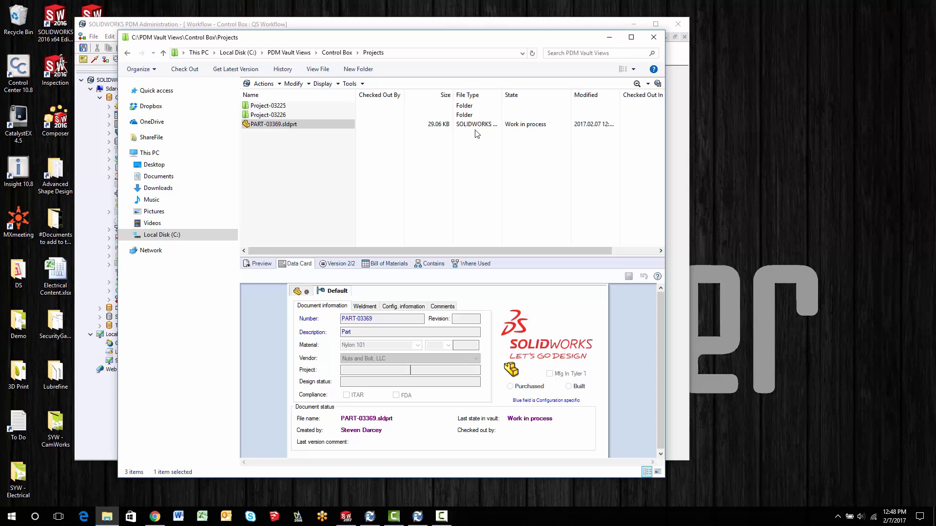
- Change the state of PART-03369.sldprt with the Submit for approval transition
click(278, 125)
right_click(260, 127)
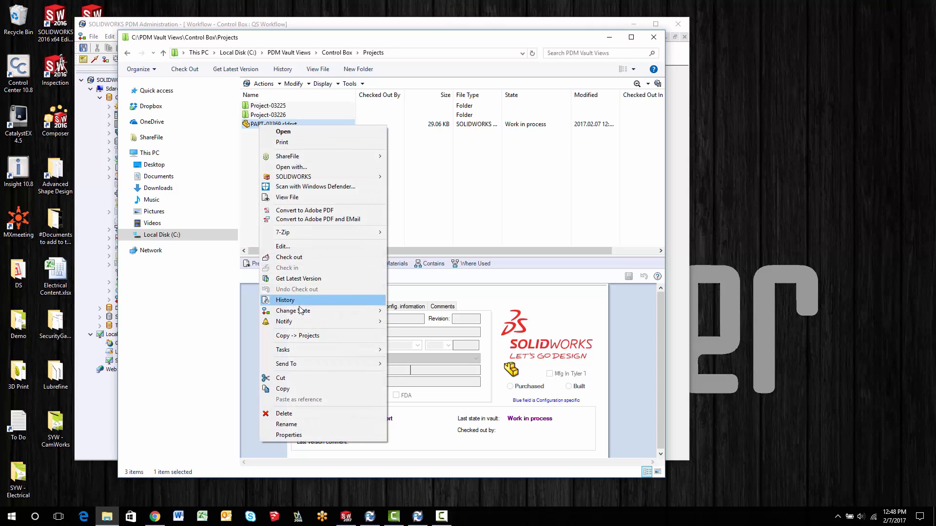
mouse_move(303, 312)
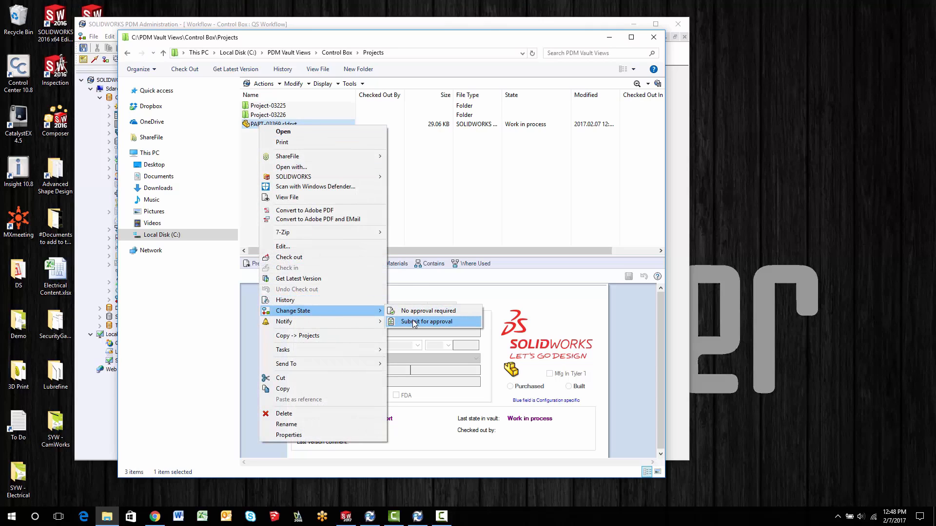
click(414, 321)
click(565, 269)
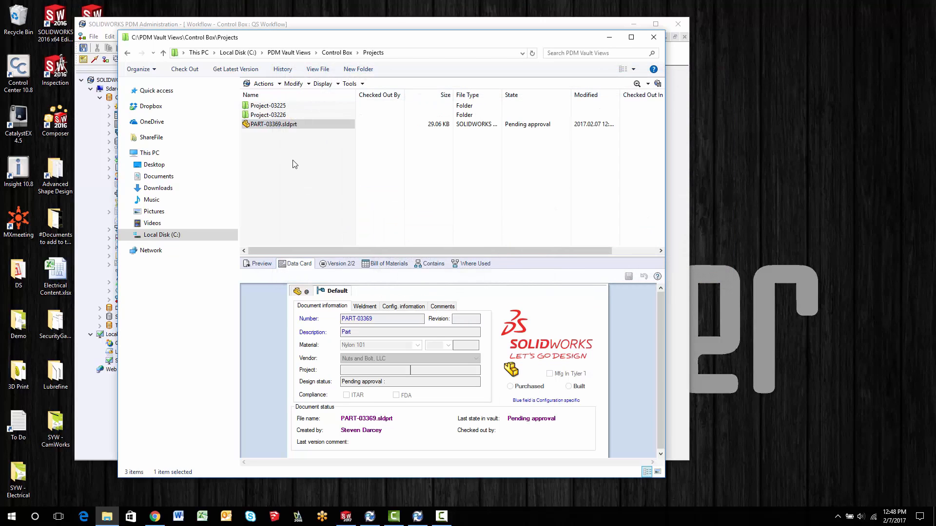
- In SOLIDWORKS PDM Administration, add a Yes or No Equal To condition on the SWPART-TYLER variable to the Approve Tyler transition and choose its value
click(372, 25)
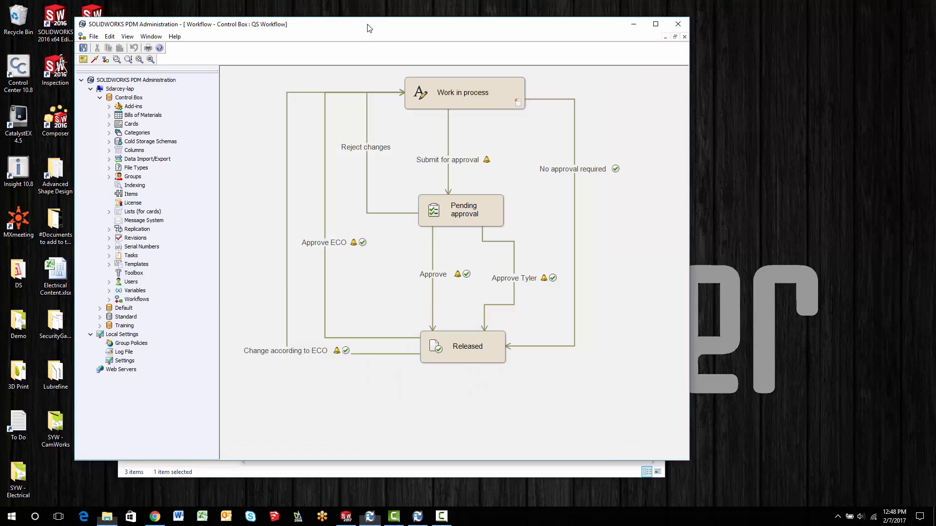
click(514, 263)
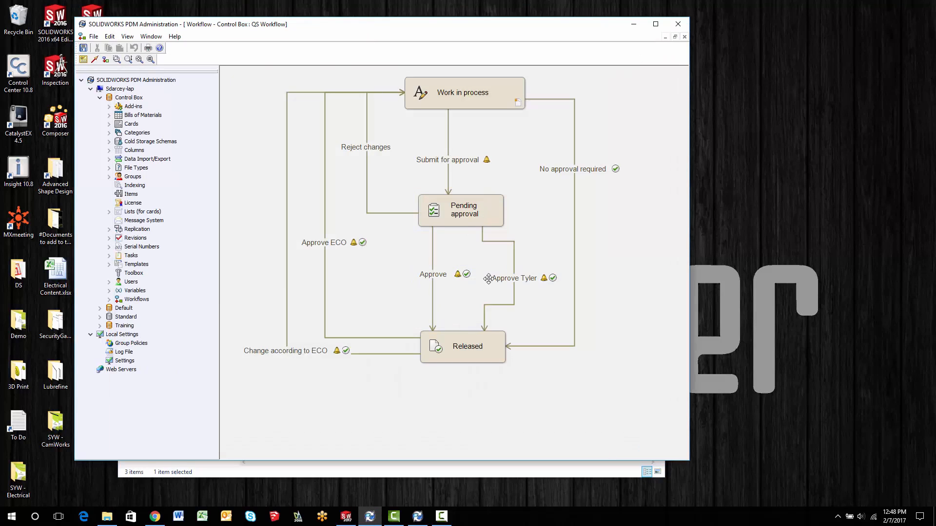
click(431, 276)
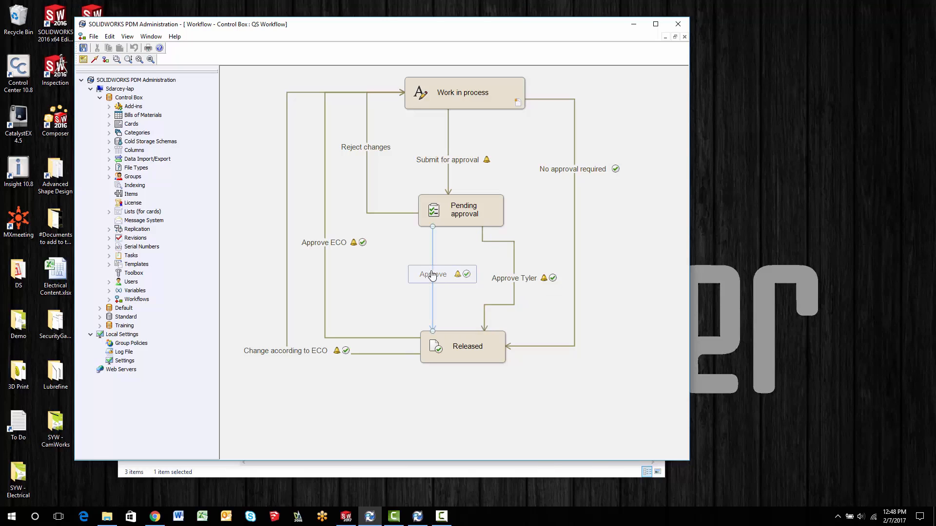
click(515, 281)
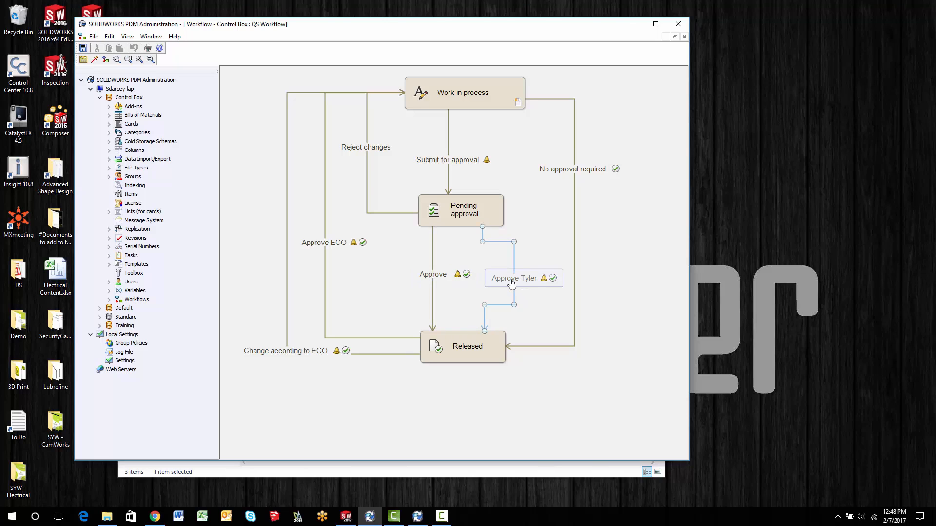
double_click(515, 281)
click(365, 251)
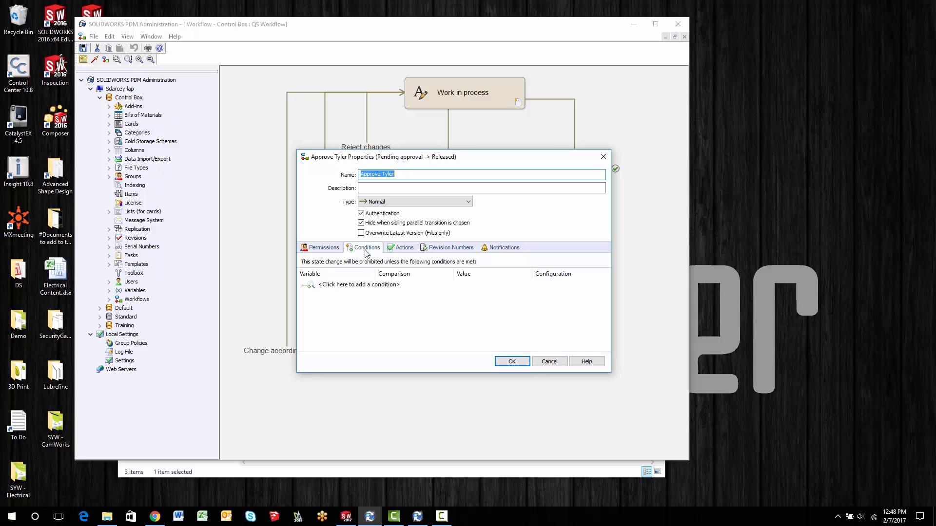
click(360, 286)
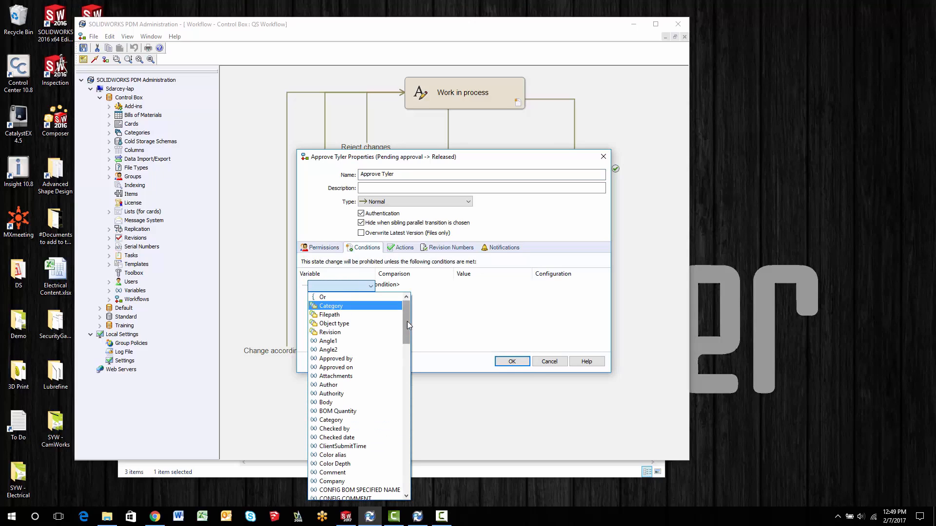
drag(408, 321, 408, 463)
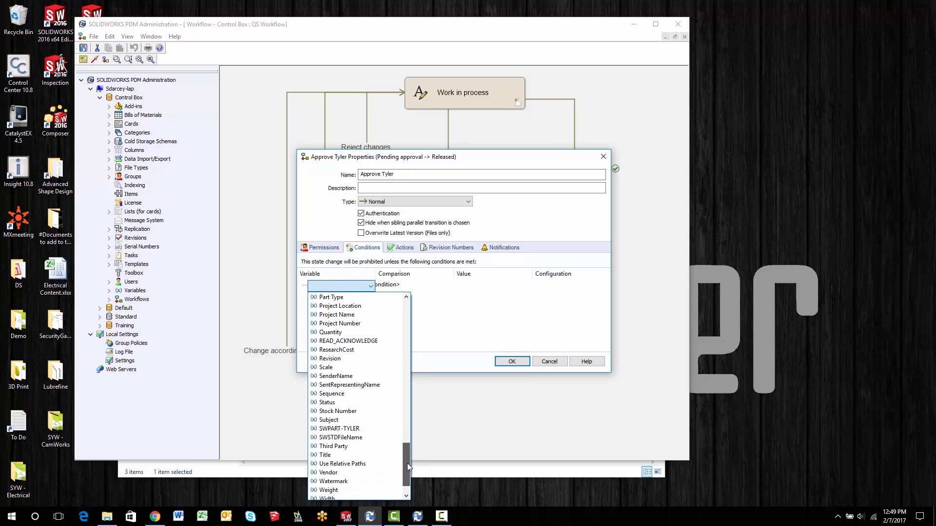
click(327, 429)
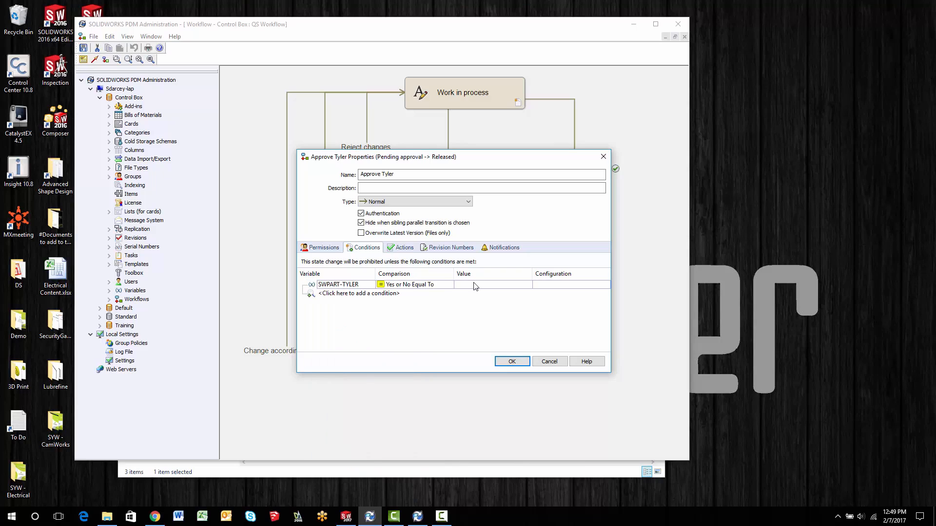
click(473, 283)
click(473, 288)
click(502, 361)
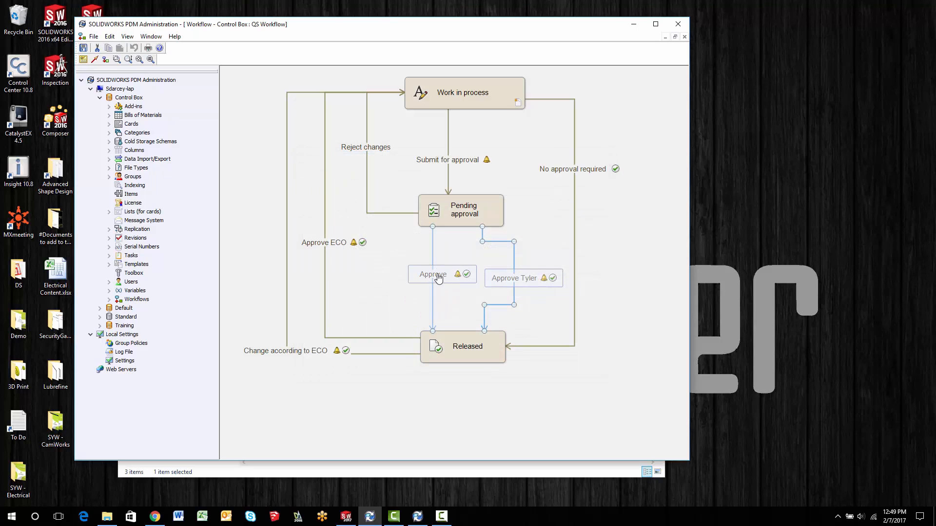
- Add a condition on the SWPART-TYLER variable to the Approve transition between Pending approval and Released
double_click(438, 278)
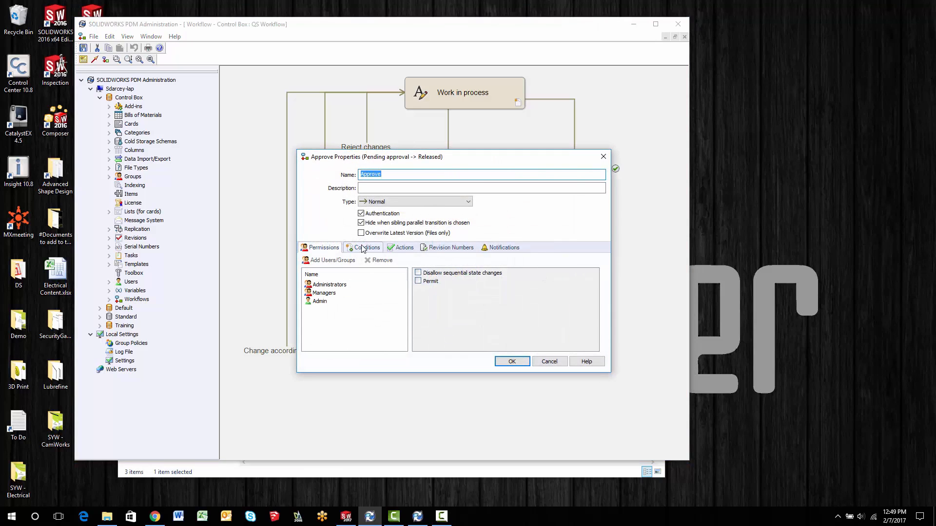
click(363, 249)
click(358, 285)
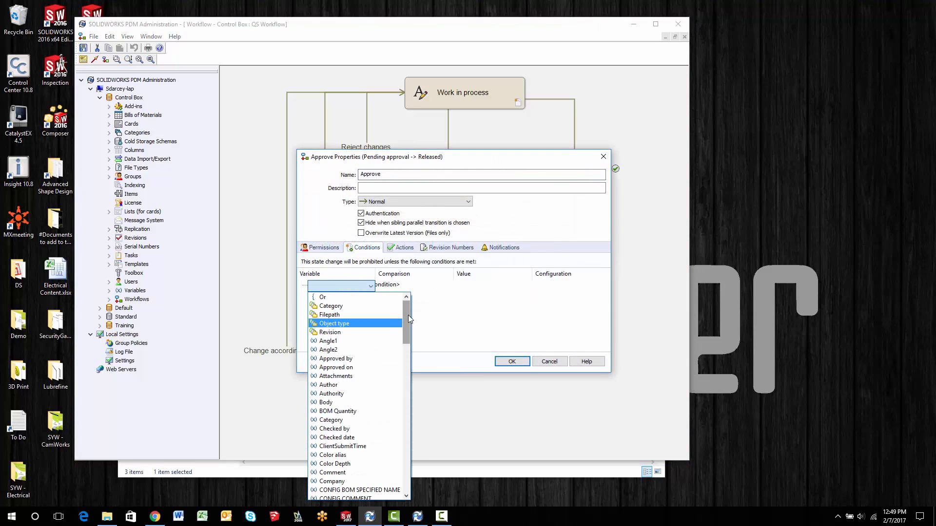
scroll(371, 390, down, 10)
click(340, 399)
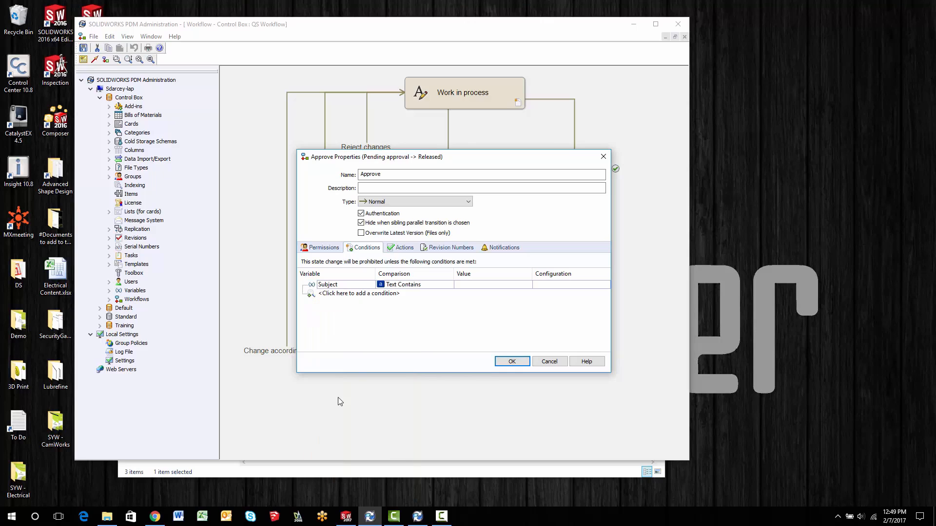
click(372, 286)
scroll(374, 419, down, 10)
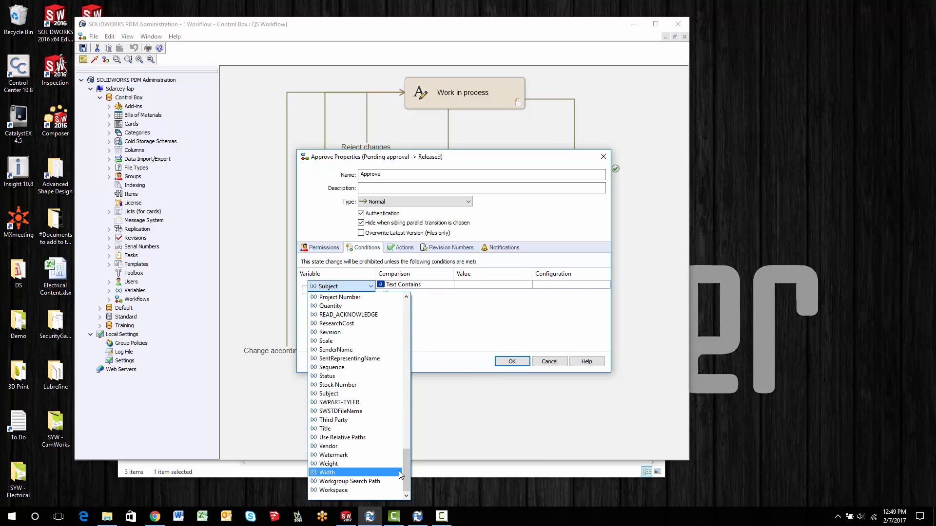
click(339, 402)
- Set the Approve transition's condition to Yes or No Equal To with the value No, and save the workflow
click(427, 287)
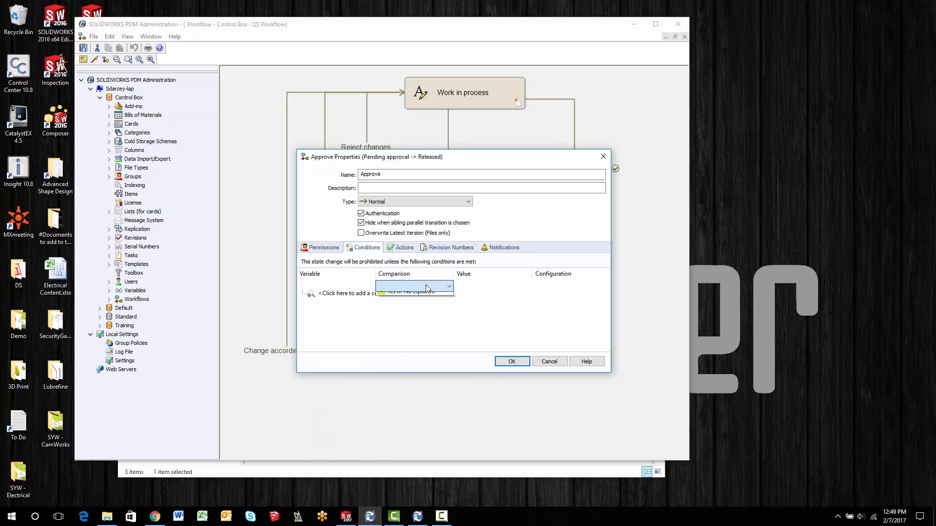
click(422, 297)
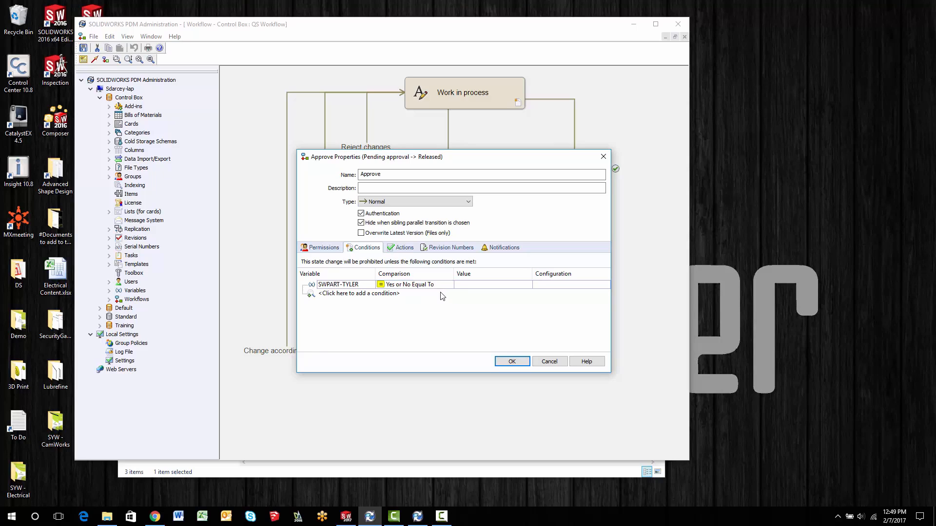
click(467, 287)
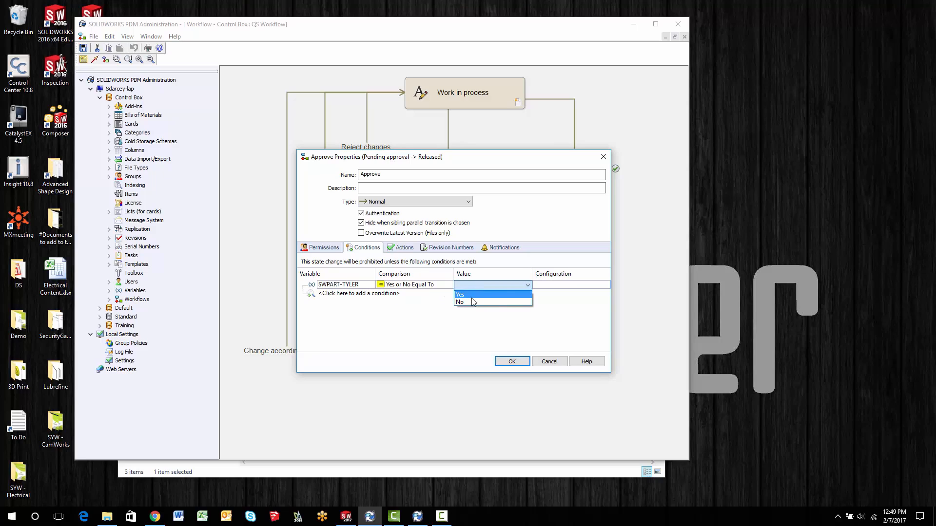
click(468, 301)
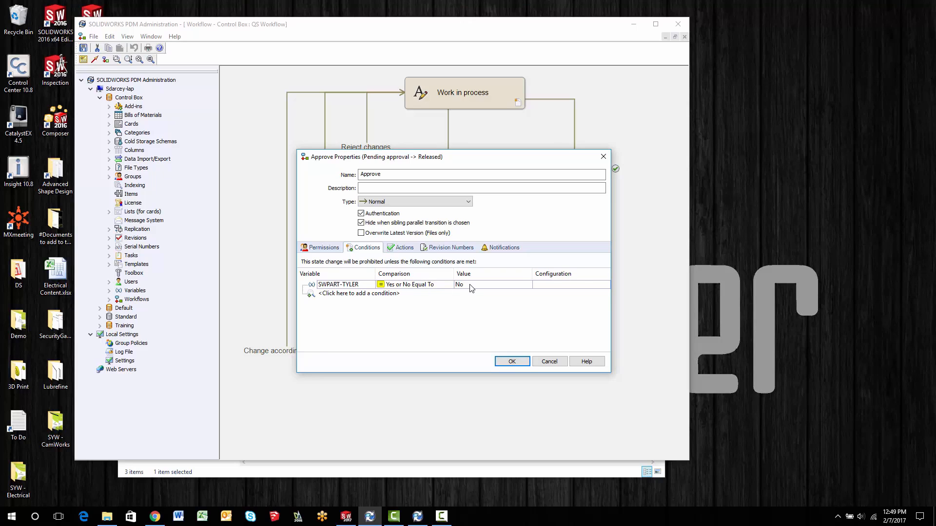
click(507, 360)
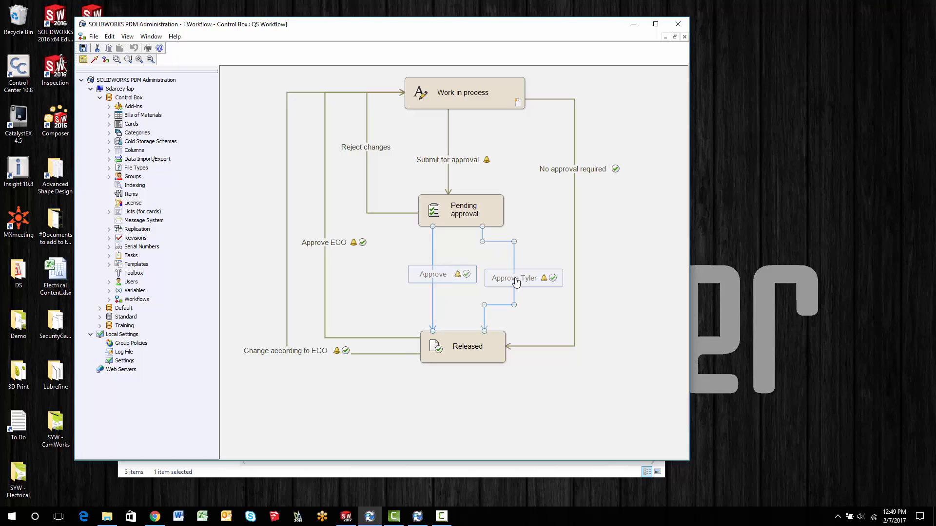
click(84, 48)
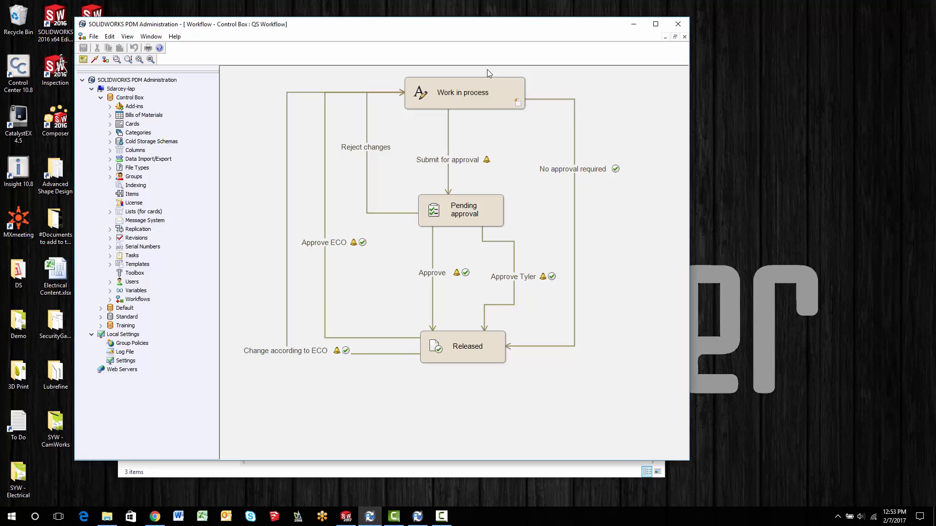
- Return to the vault folder in File Explorer and try to run the Approve transition on PART-03369.sldprt
click(107, 516)
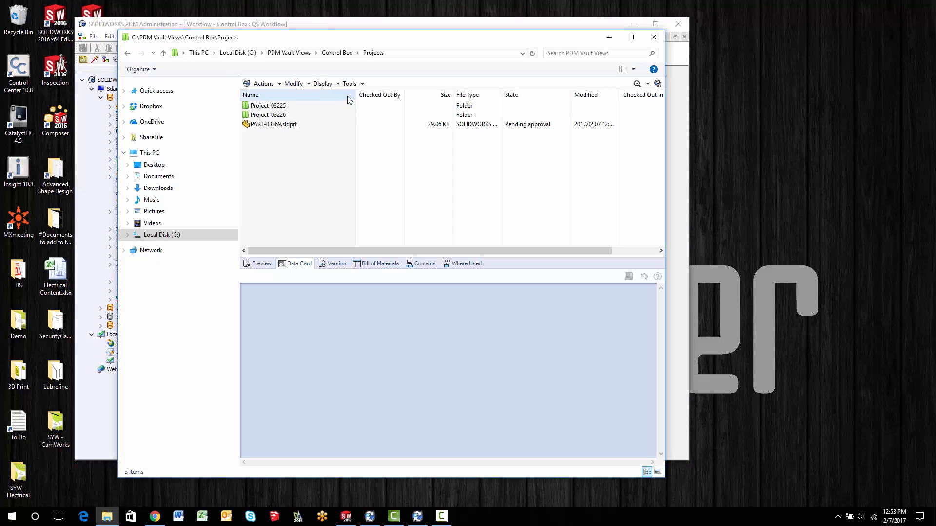
click(258, 126)
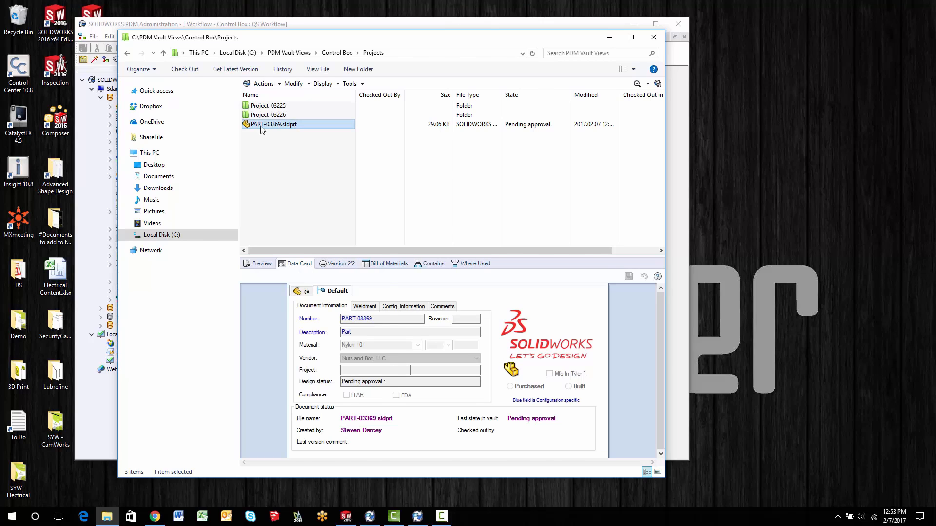
right_click(261, 128)
mouse_move(295, 317)
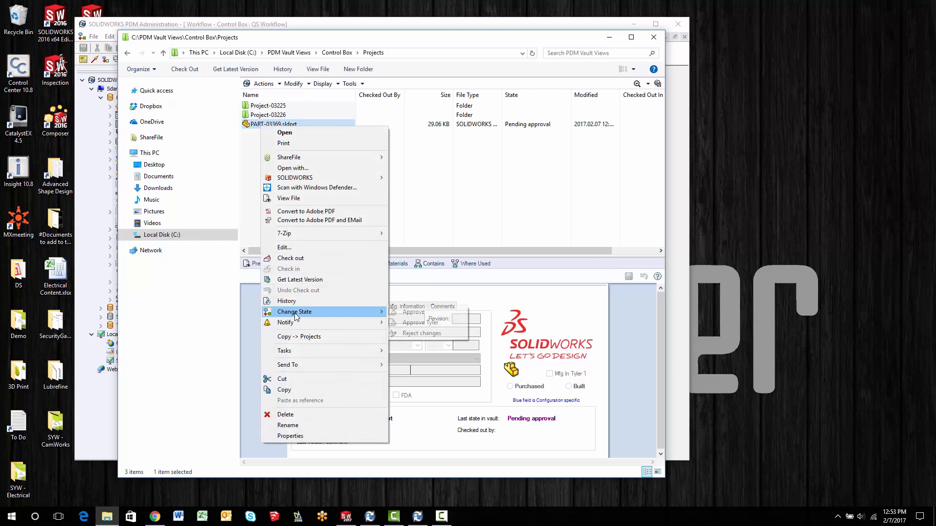
click(410, 314)
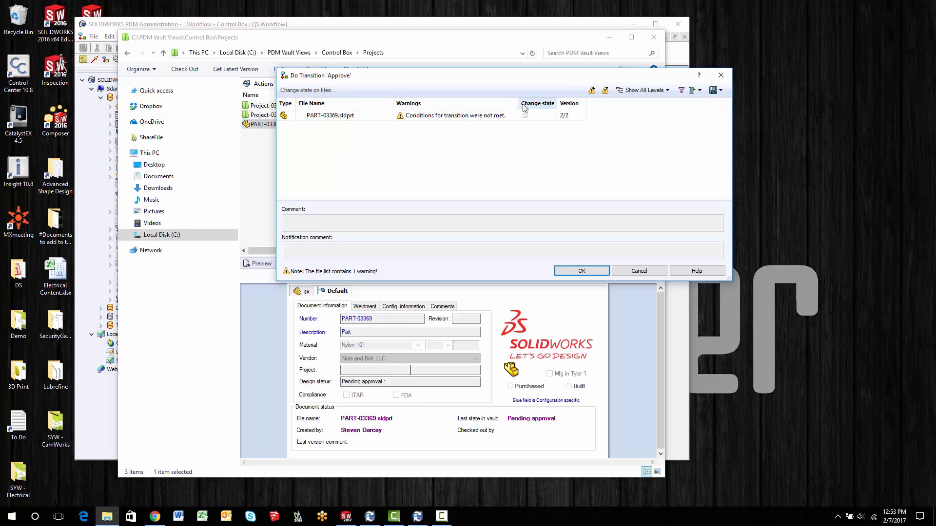
drag(518, 104, 569, 103)
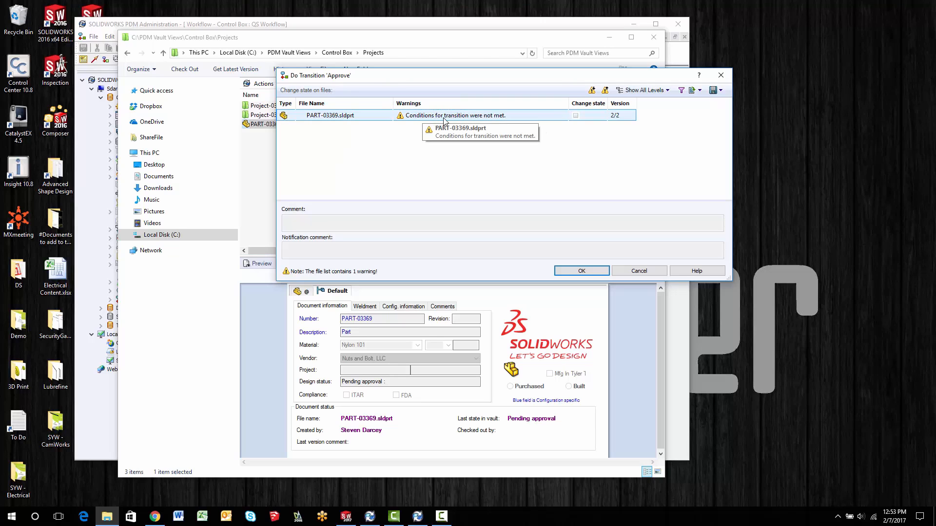
click(576, 116)
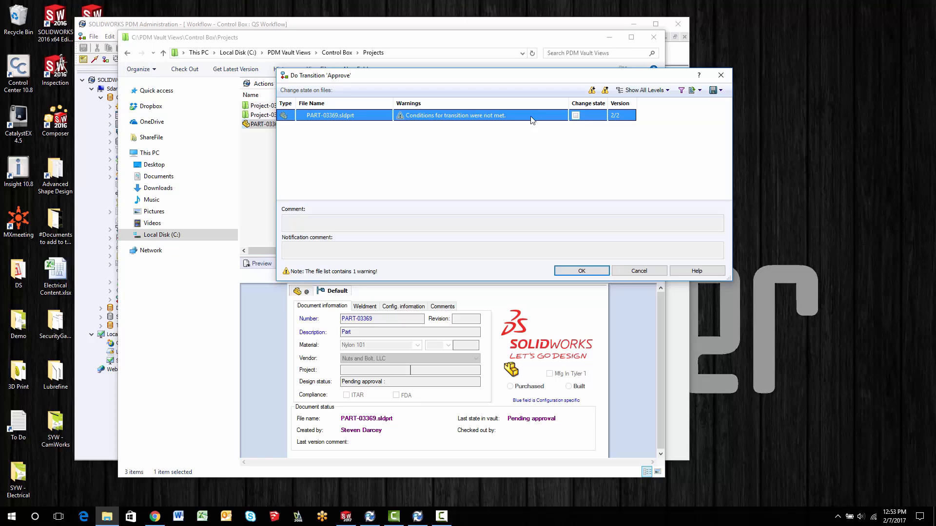
click(581, 272)
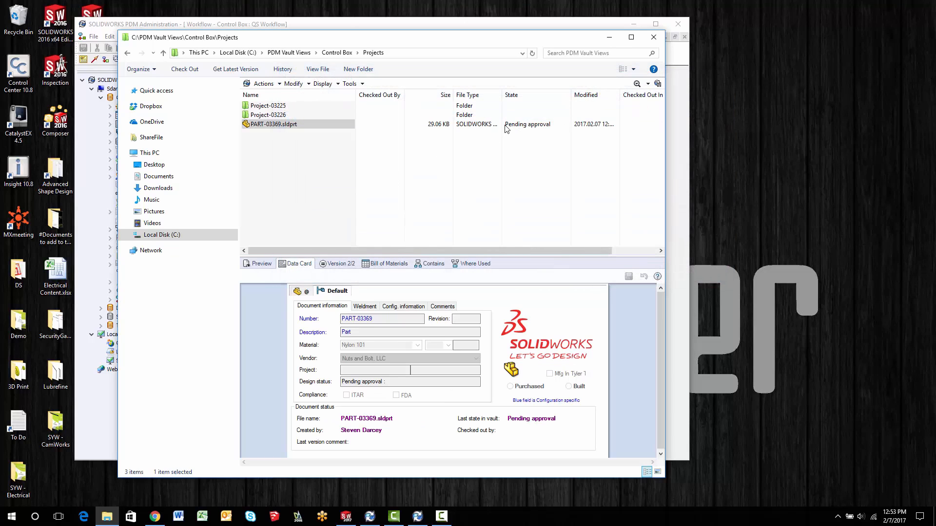
- Start the Approve Tyler transition on PART-03369.sldprt to check whether it is allowed, and cancel without changing the state
right_click(257, 125)
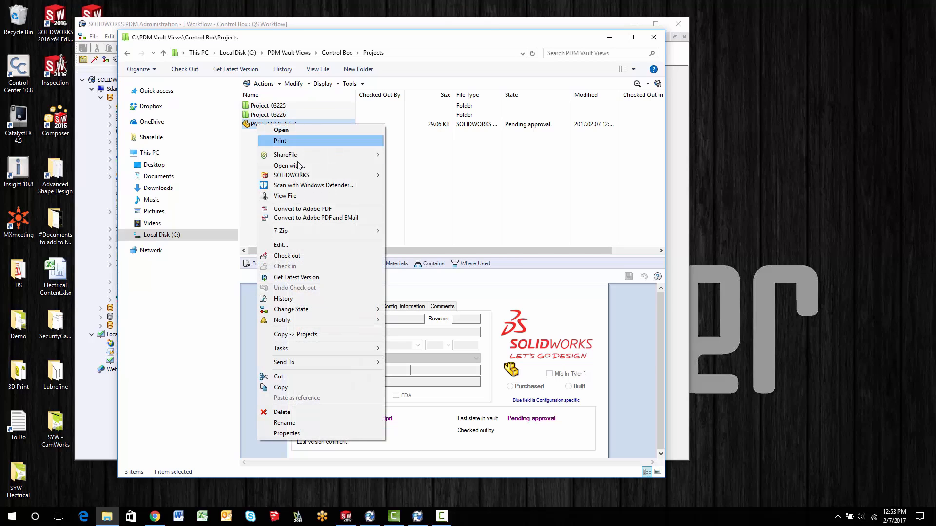
mouse_move(336, 310)
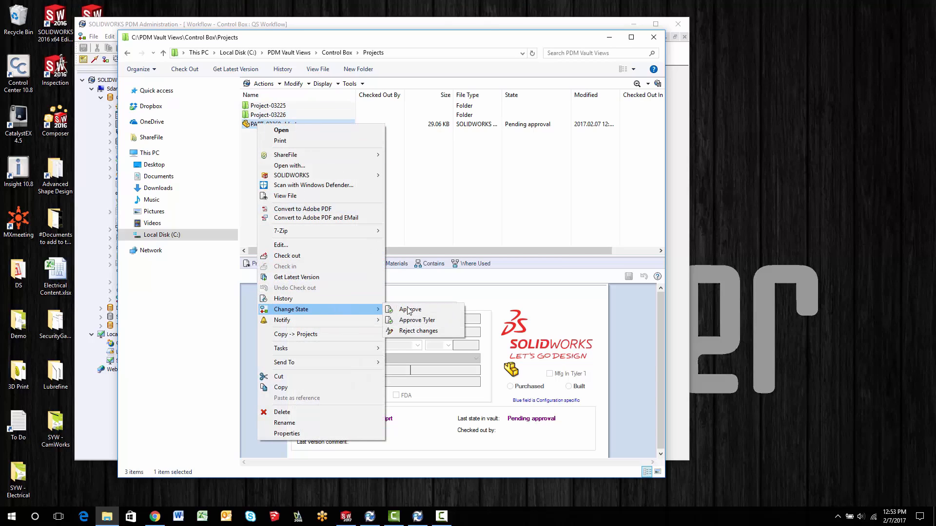
click(413, 322)
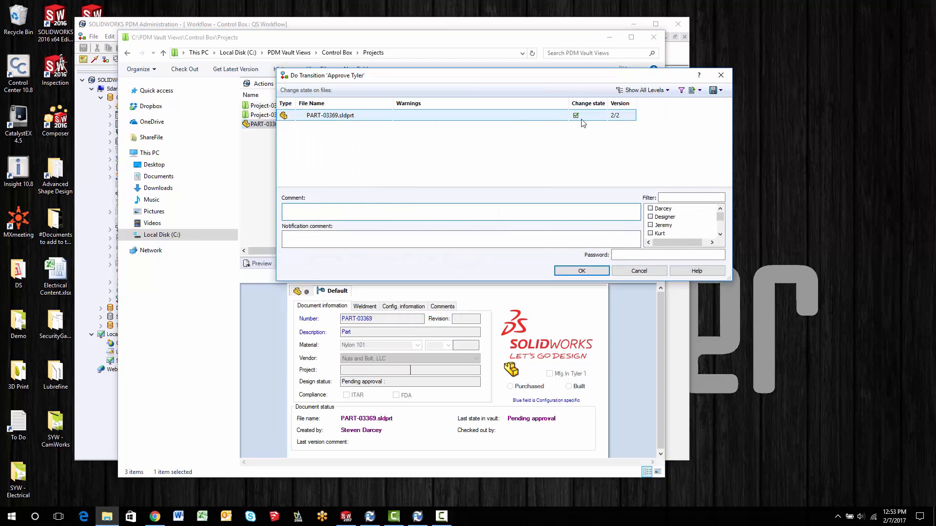
click(455, 206)
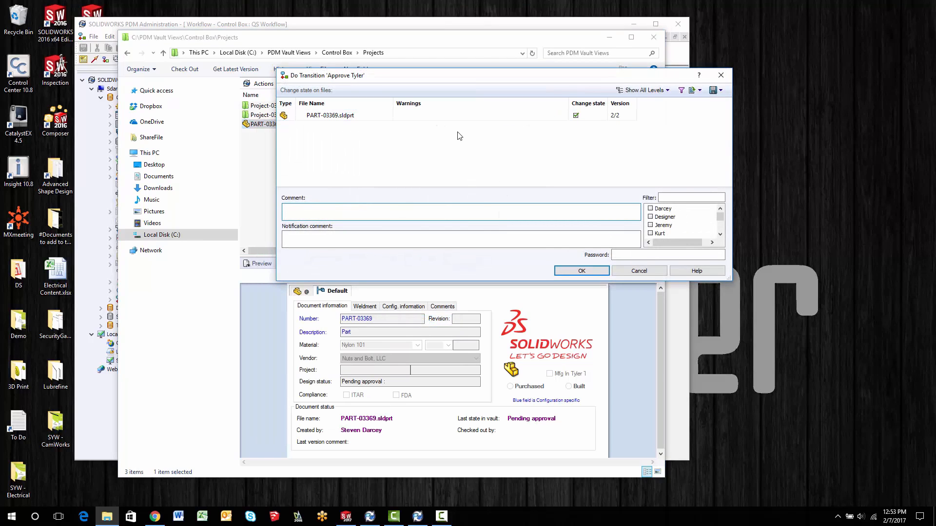
click(639, 270)
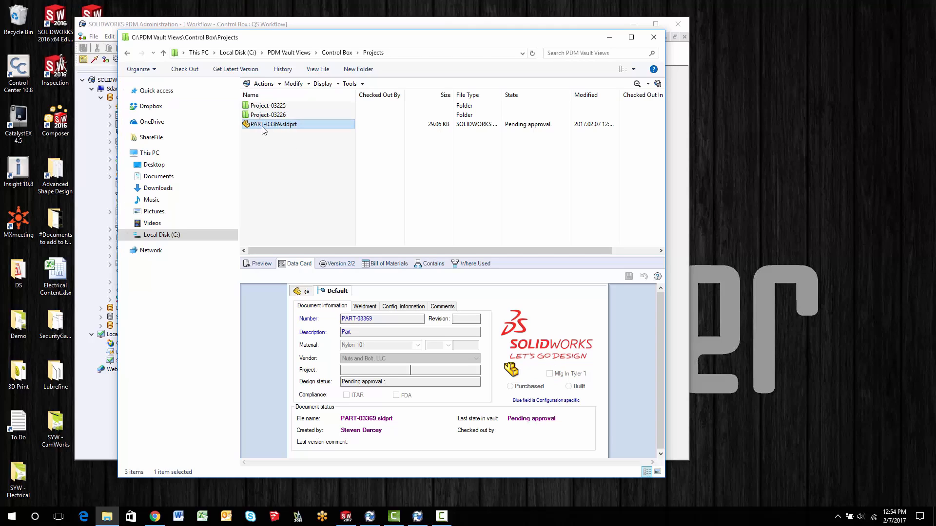
- Switch to SOLIDWORKS PDM Administration and remove the SWPART-TYLER condition from the Approve transition between Pending approval and Released
click(363, 27)
click(505, 273)
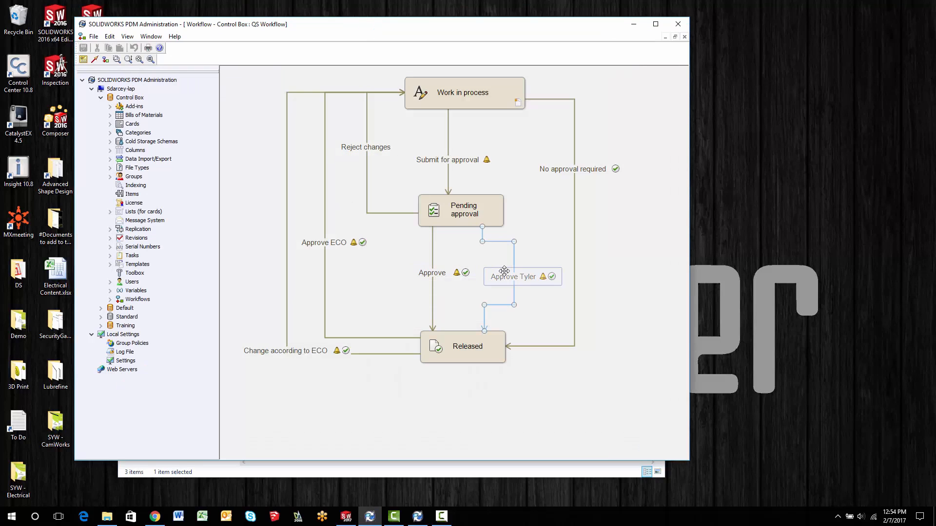
click(439, 278)
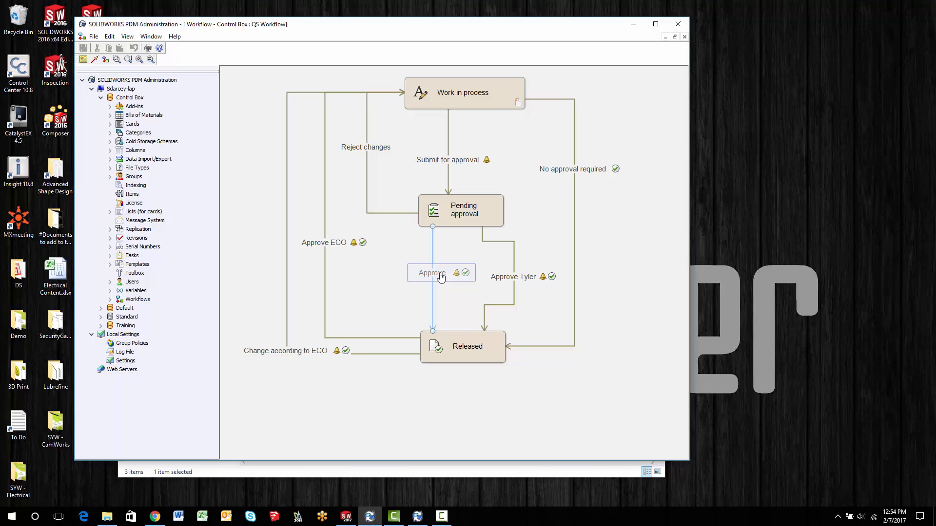
double_click(440, 276)
click(357, 249)
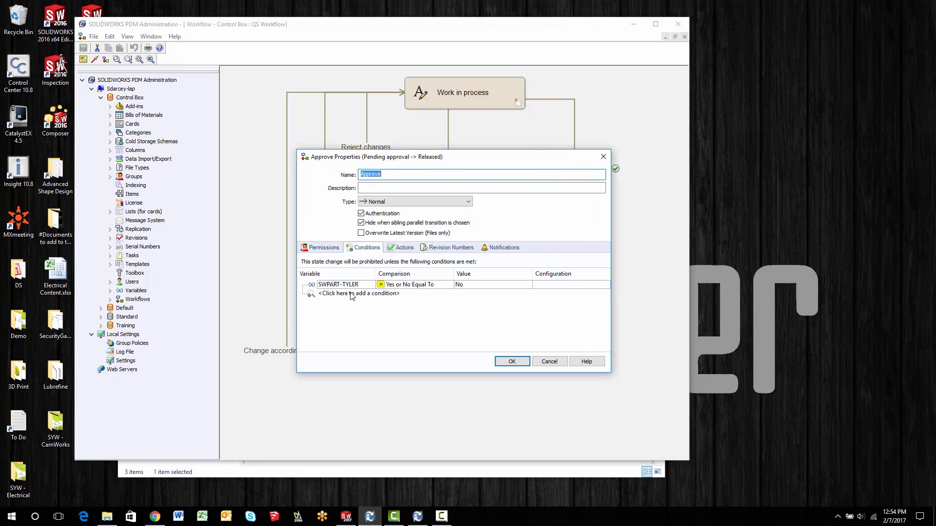
click(349, 287)
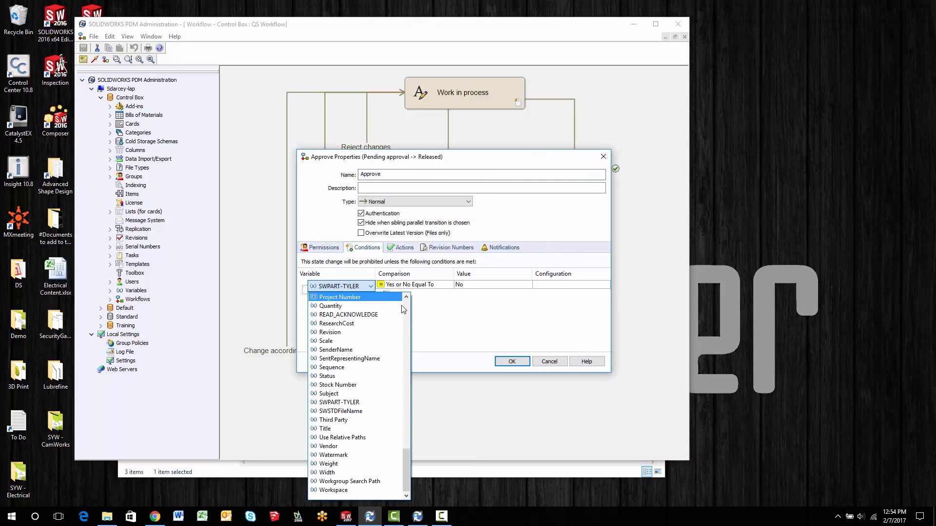
drag(405, 463, 406, 334)
click(328, 341)
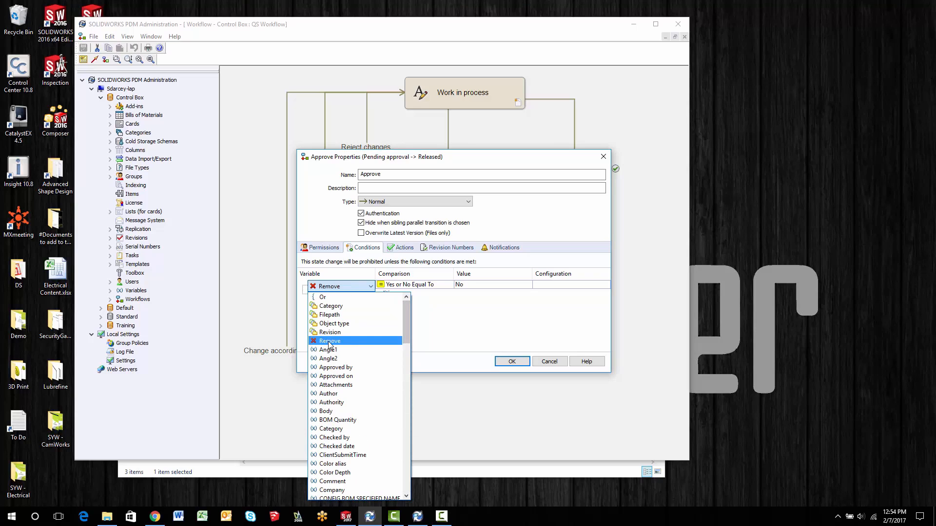
click(512, 361)
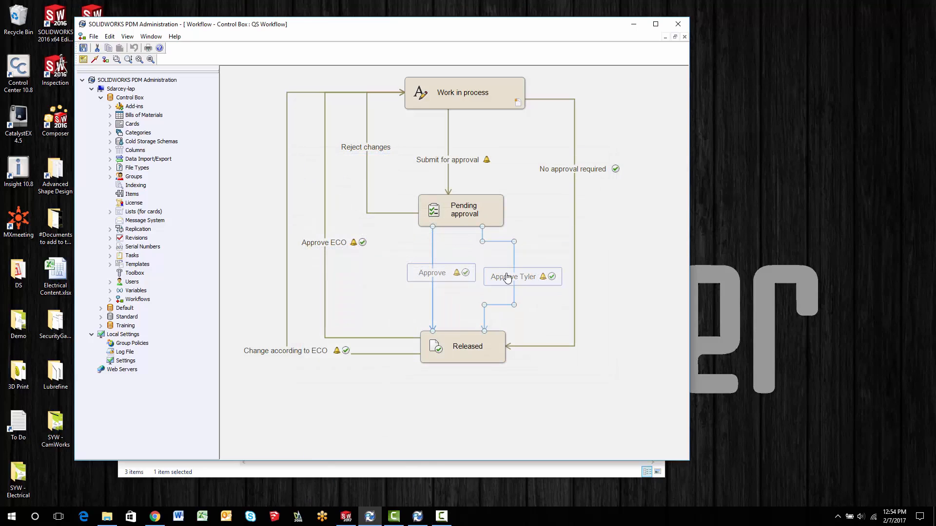
- Remove the SWPART-TYLER condition from the Approve Tyler transition
double_click(507, 276)
click(403, 248)
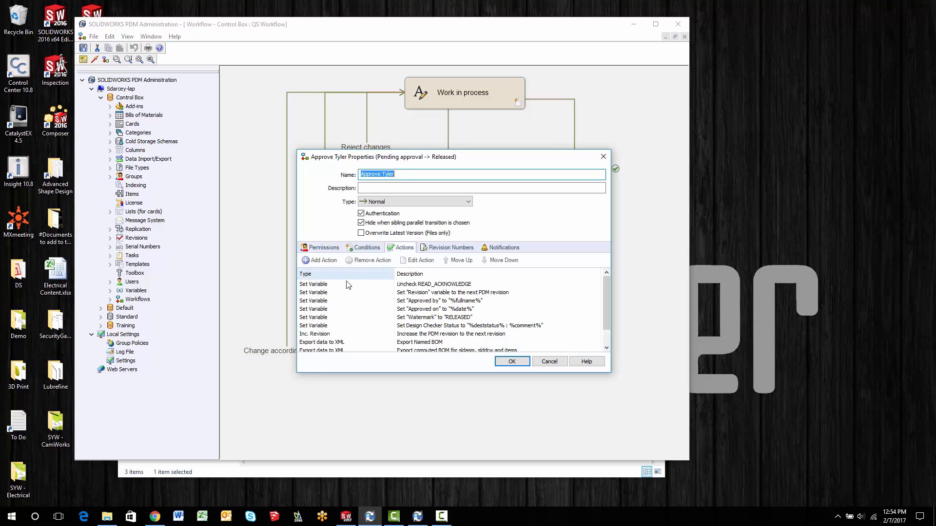
click(358, 247)
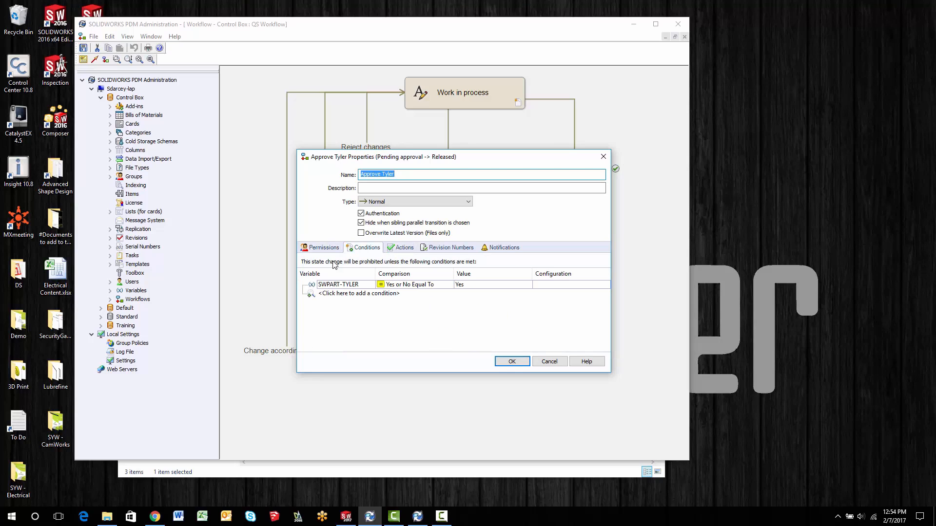
click(351, 287)
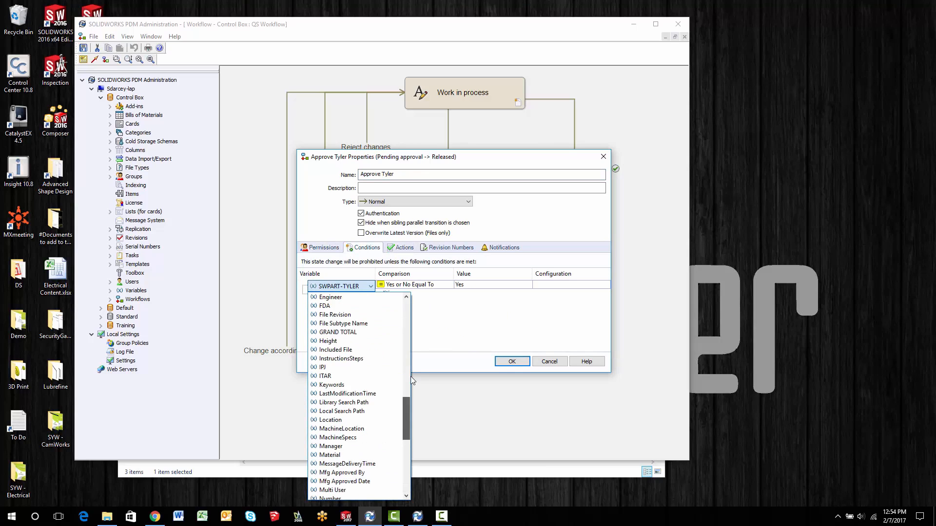
drag(411, 377, 411, 308)
click(334, 341)
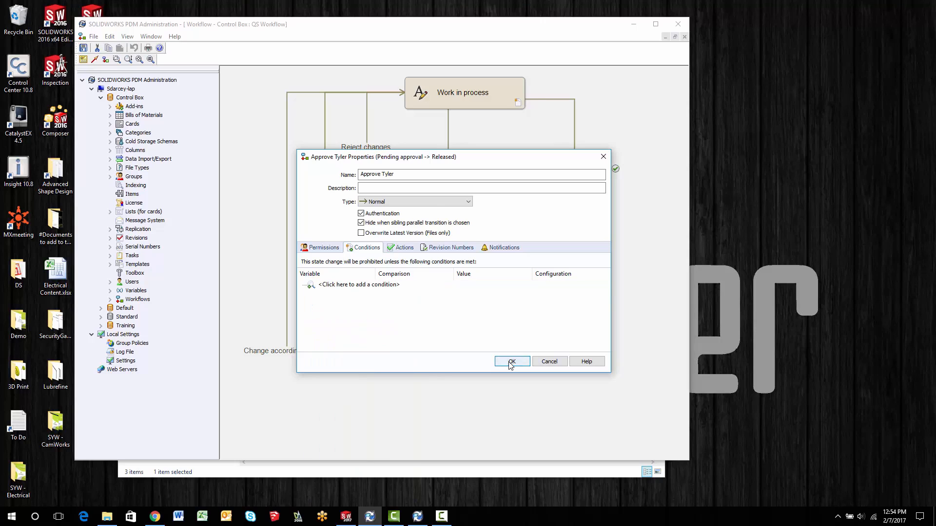
click(511, 363)
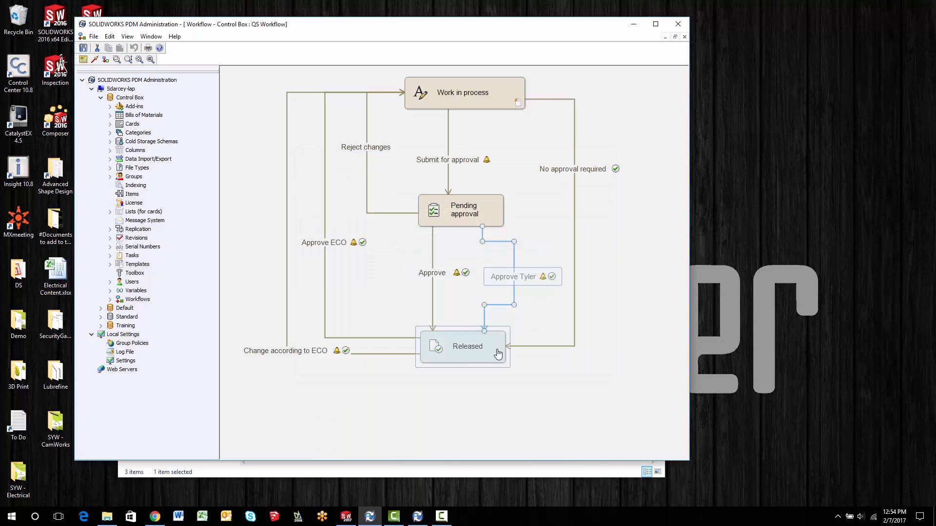
- Add a Set Variable action to the Approve Tyler transition with the description "Set Variable to mfg in Tyler"
click(436, 273)
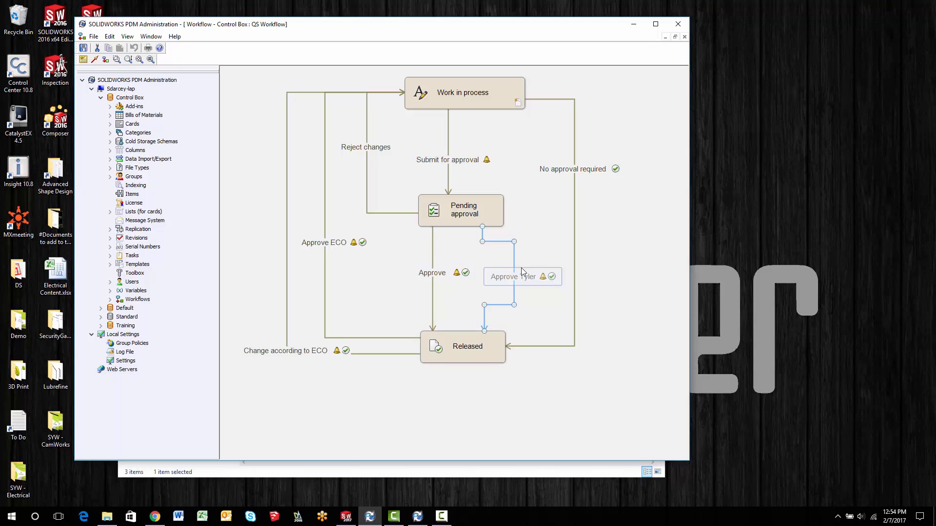
double_click(511, 279)
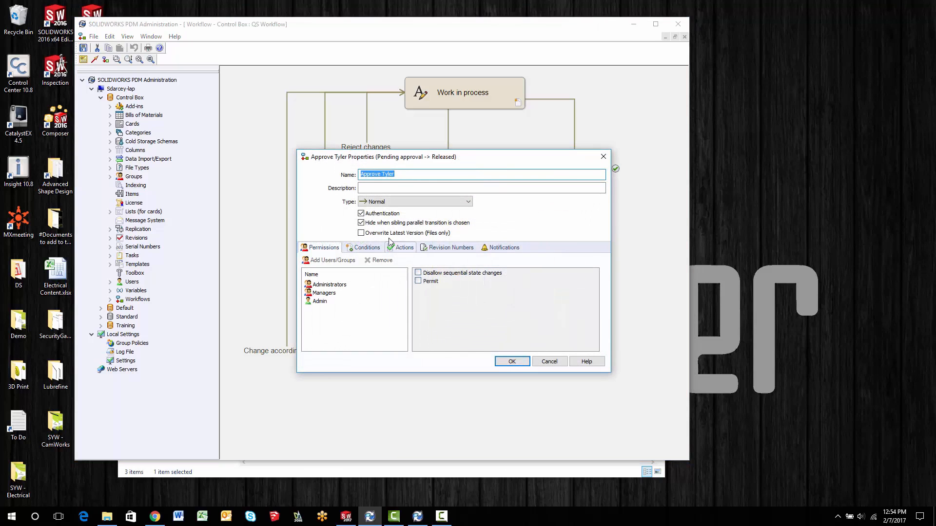
click(402, 248)
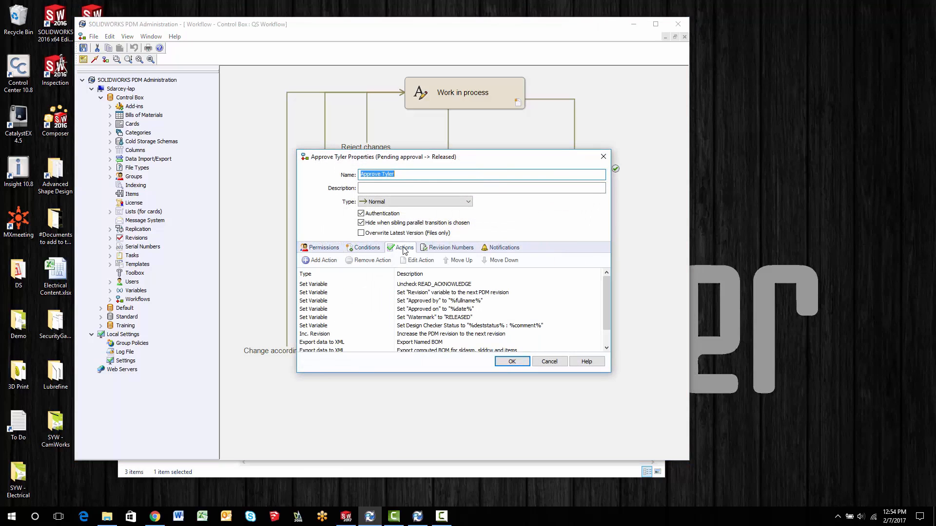
click(320, 261)
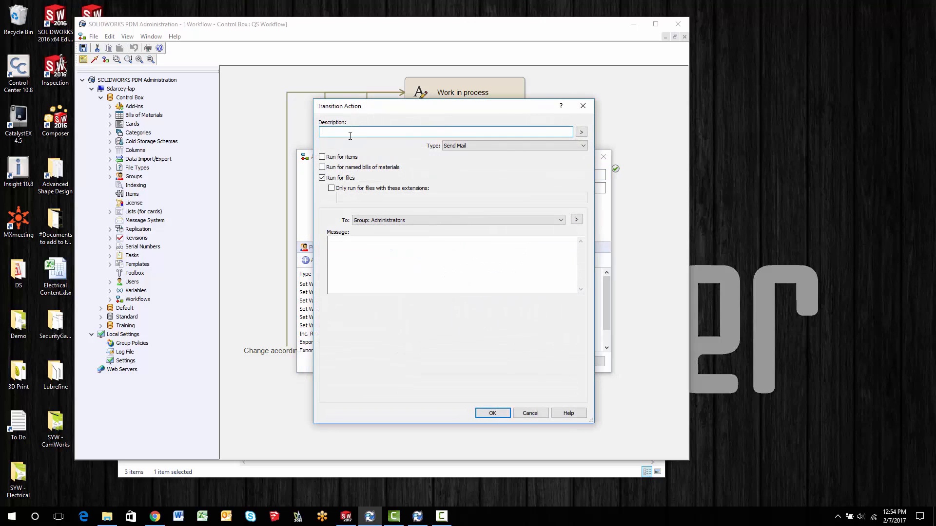
text(Setn Tyler)
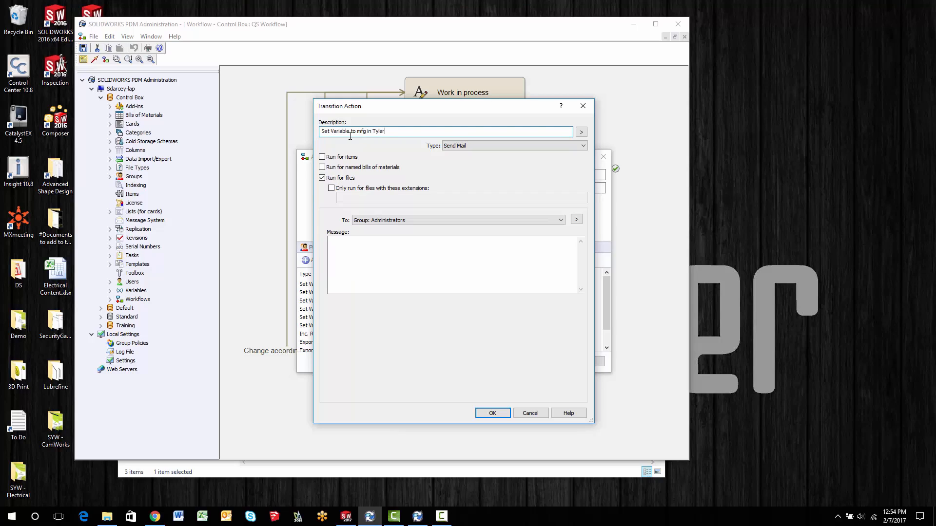
click(481, 146)
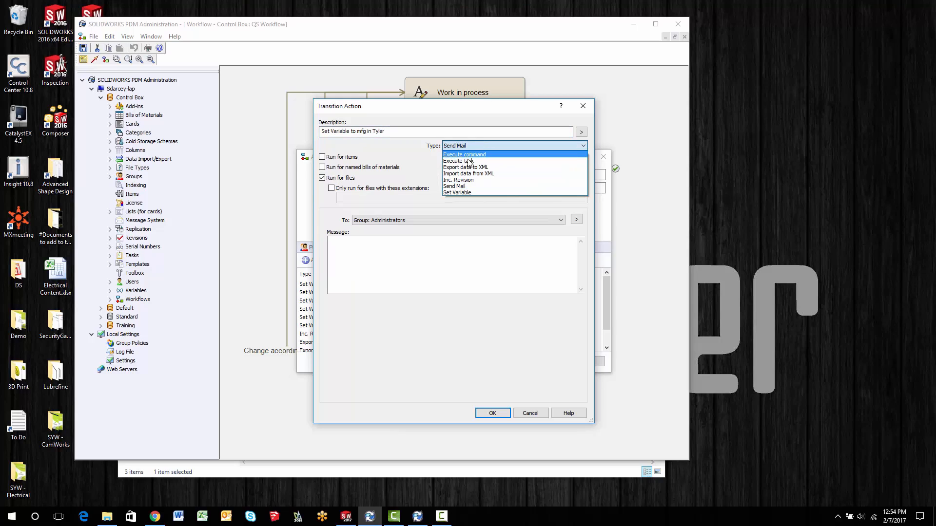
click(463, 187)
- Make the new action set the SWPART-TYLER variable to 1, and save the workflow
click(400, 220)
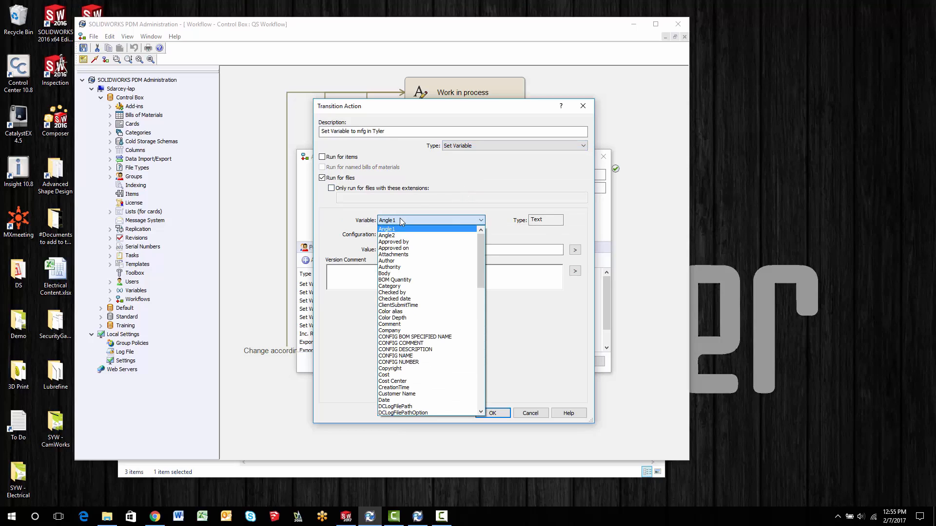
drag(479, 254, 478, 367)
click(397, 363)
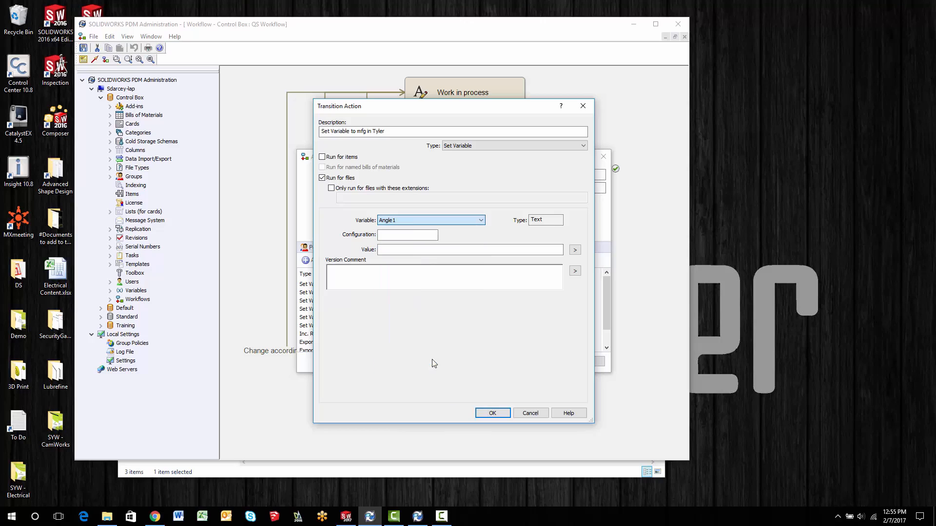
click(399, 249)
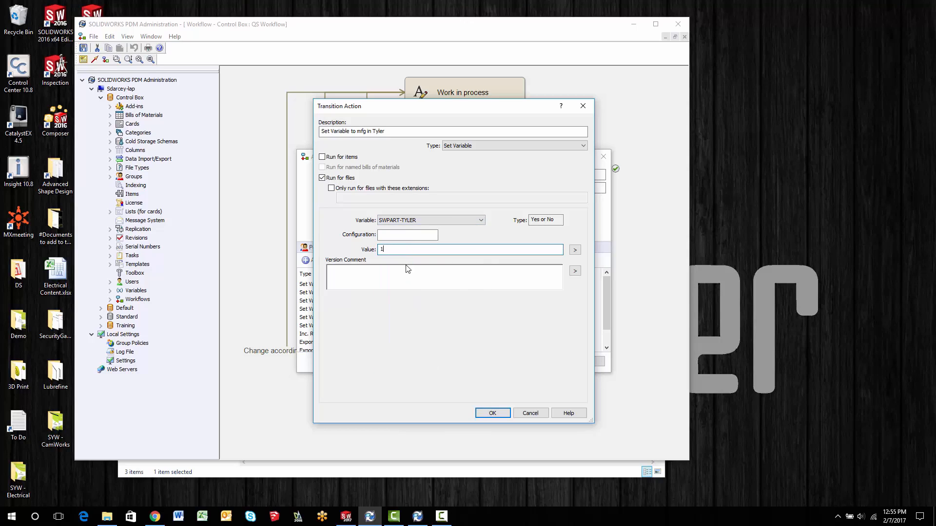
click(408, 269)
click(493, 413)
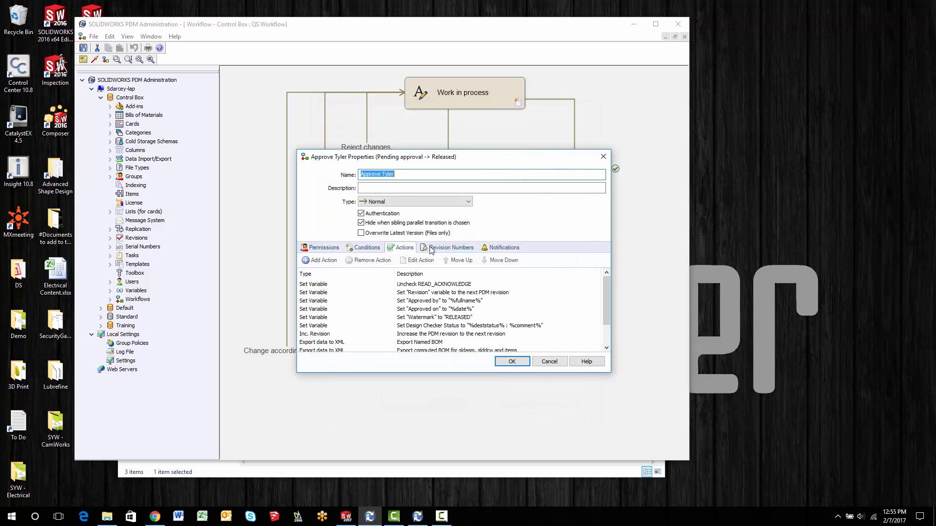
click(512, 361)
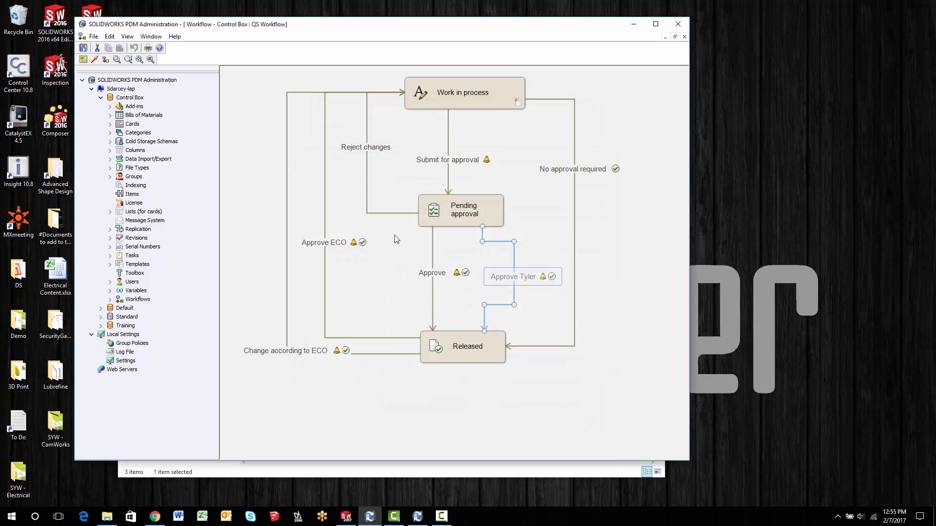
click(84, 48)
click(432, 238)
click(466, 231)
click(465, 223)
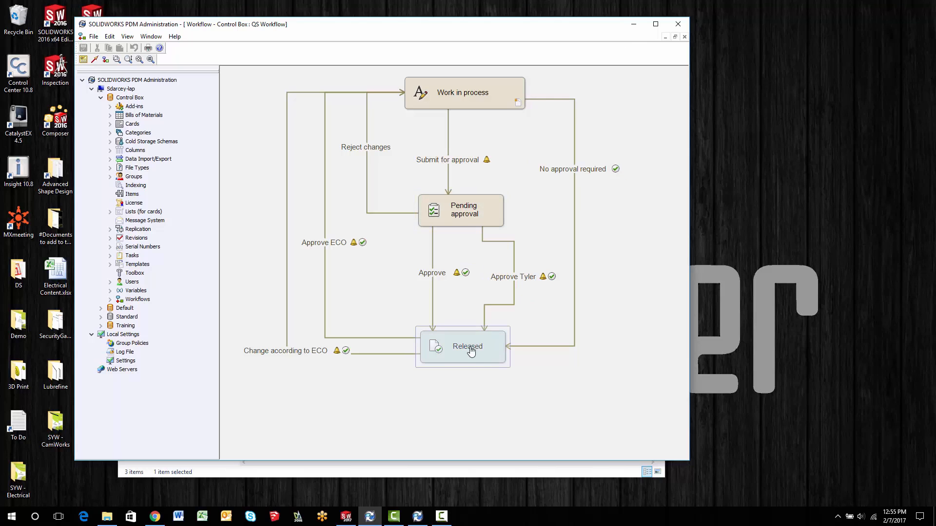
- Switch to the vault folder in File Explorer, check out PART-03369.sldprt, and save its data card with Mfg In Tyler cleared
click(467, 462)
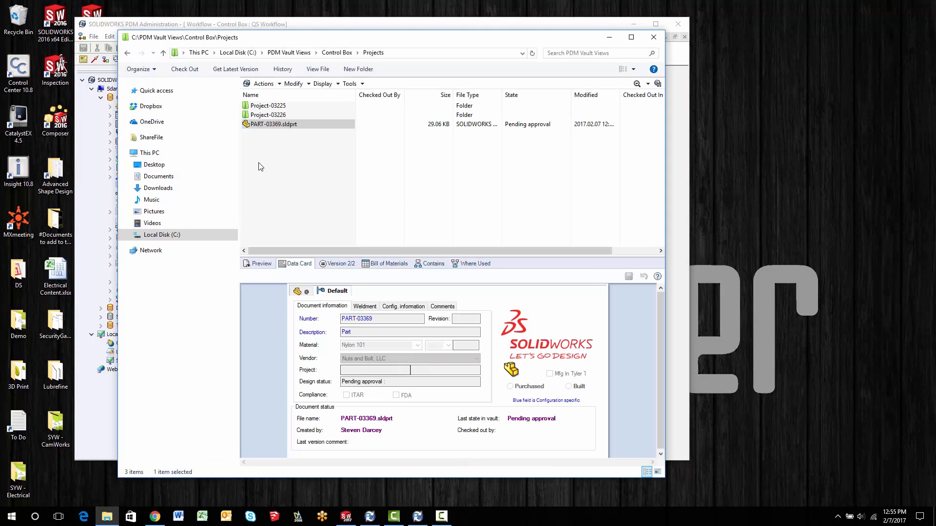
click(261, 126)
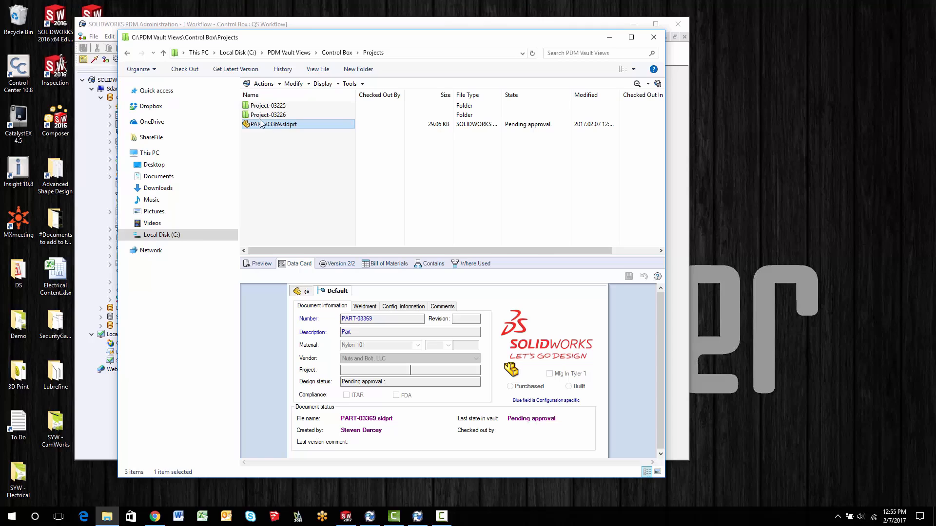
right_click(265, 127)
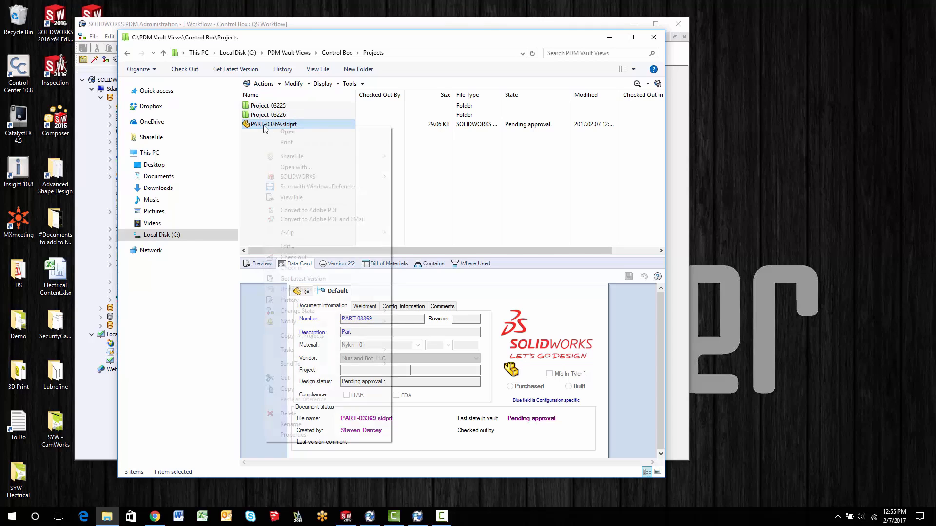
click(298, 258)
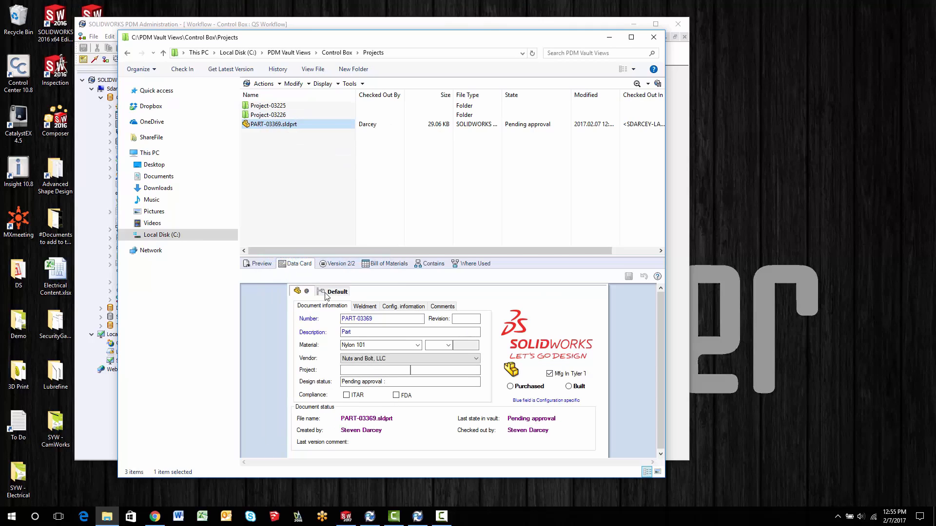
click(551, 374)
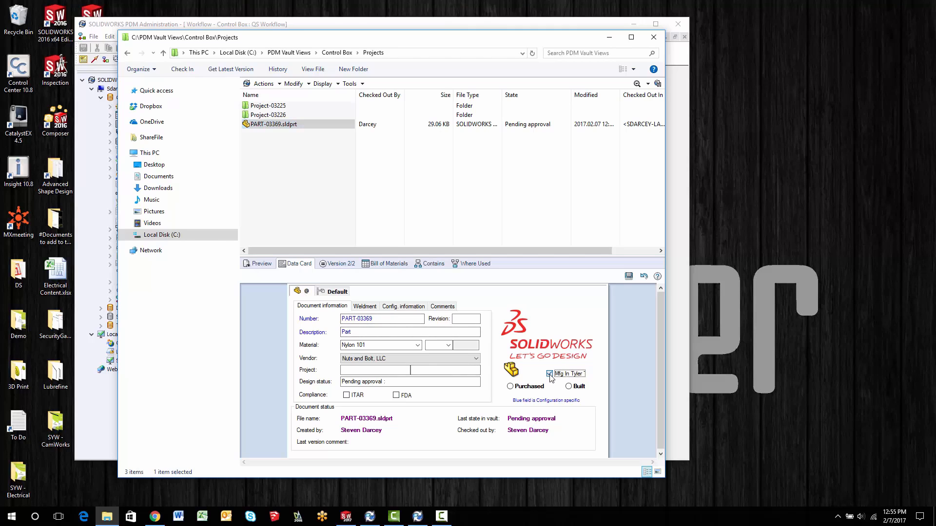
click(629, 276)
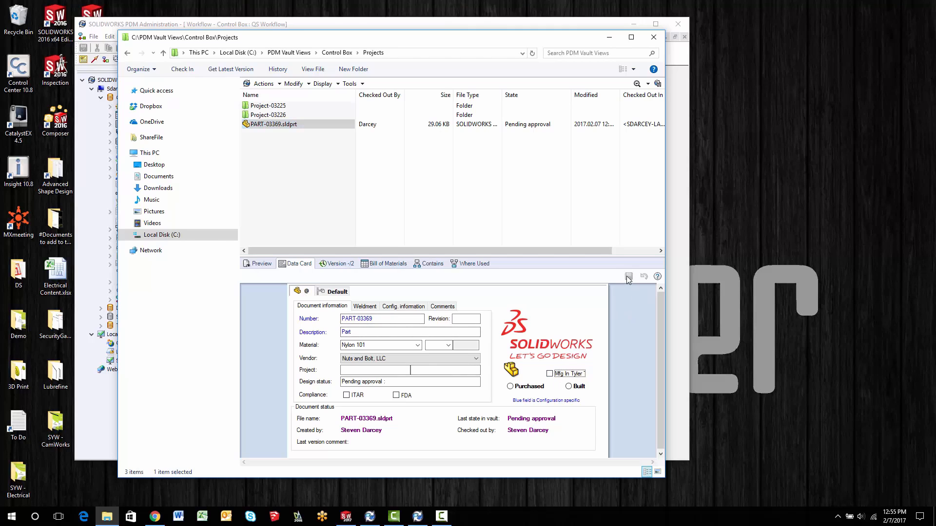
- Check in PART-03369.sldprt to the vault
right_click(269, 127)
click(313, 269)
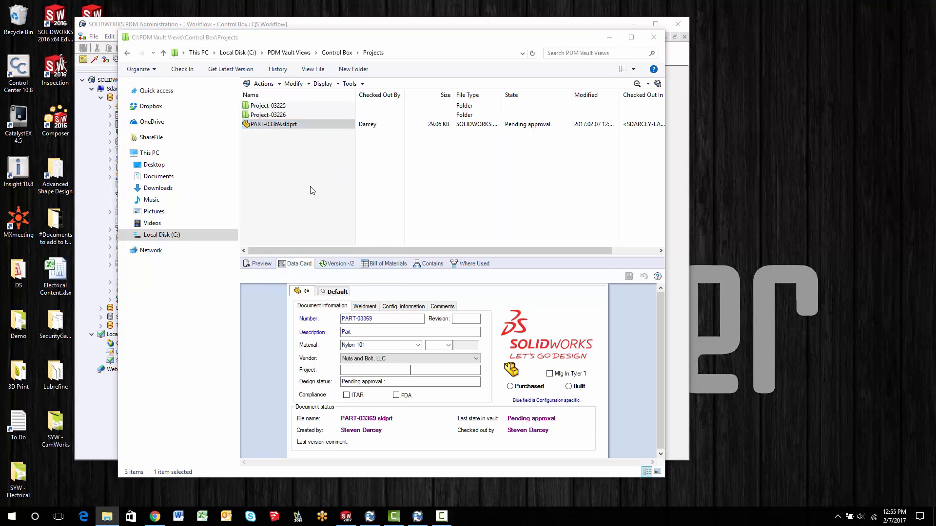
click(457, 348)
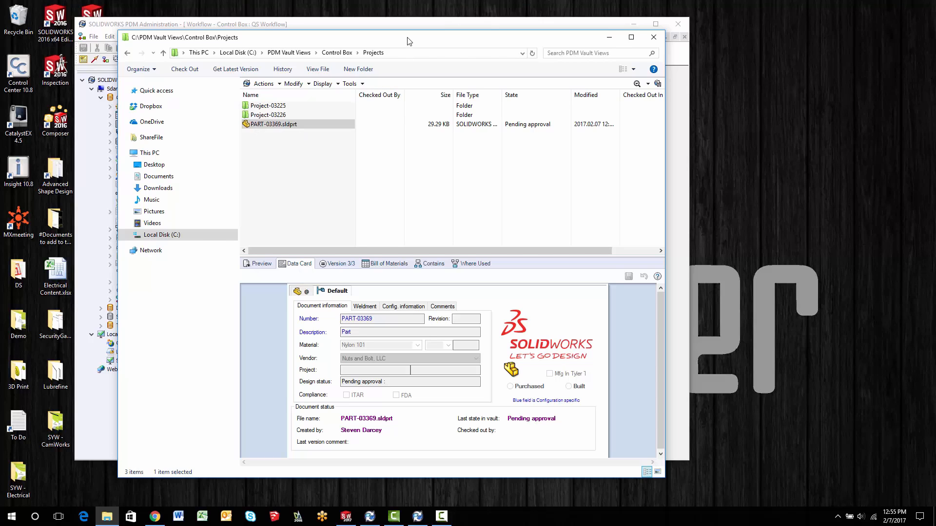
drag(408, 41, 378, 91)
click(429, 35)
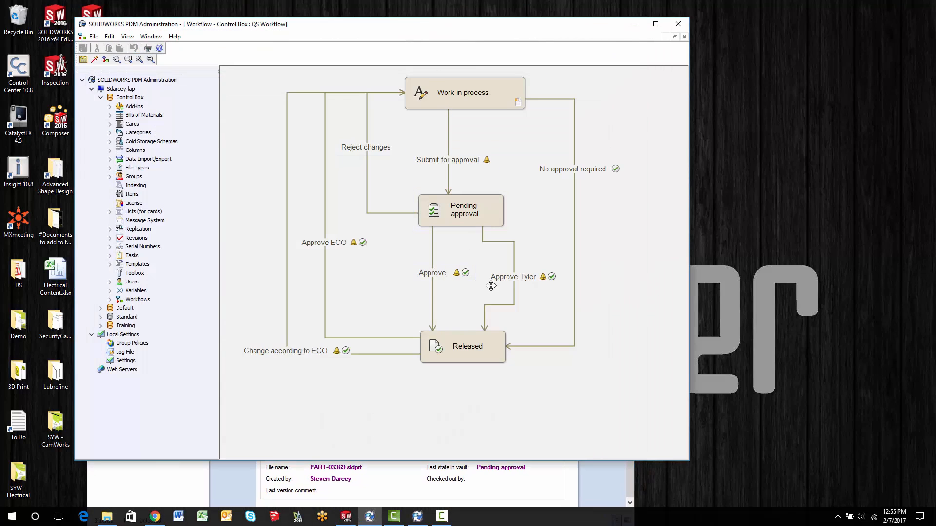
click(447, 276)
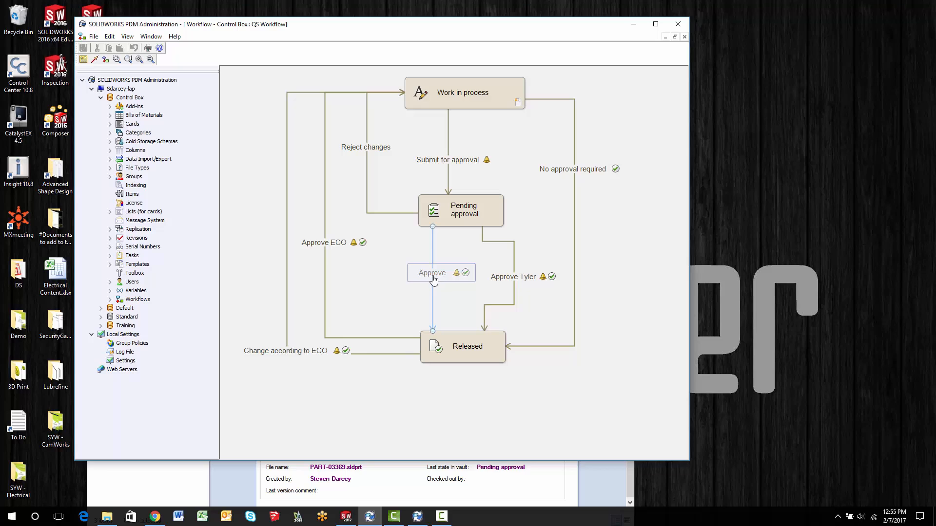
click(578, 478)
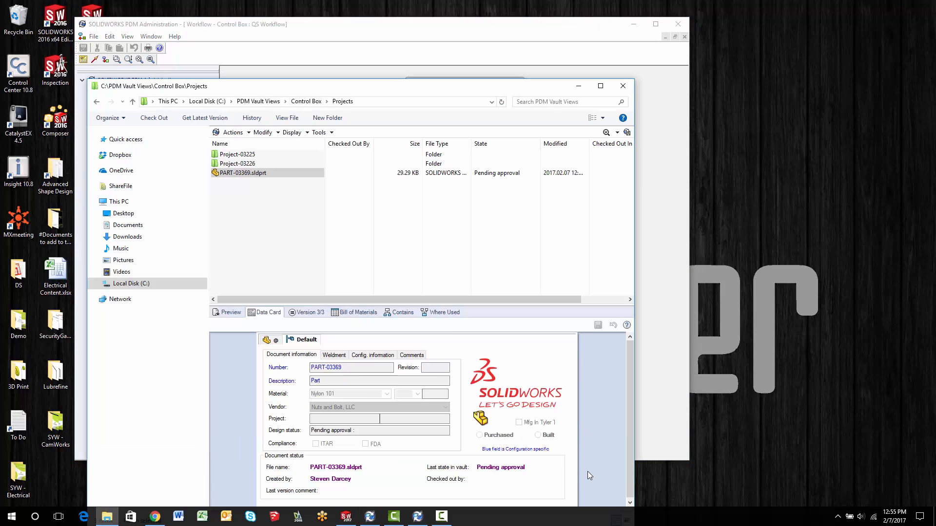
right_click(239, 176)
mouse_move(283, 359)
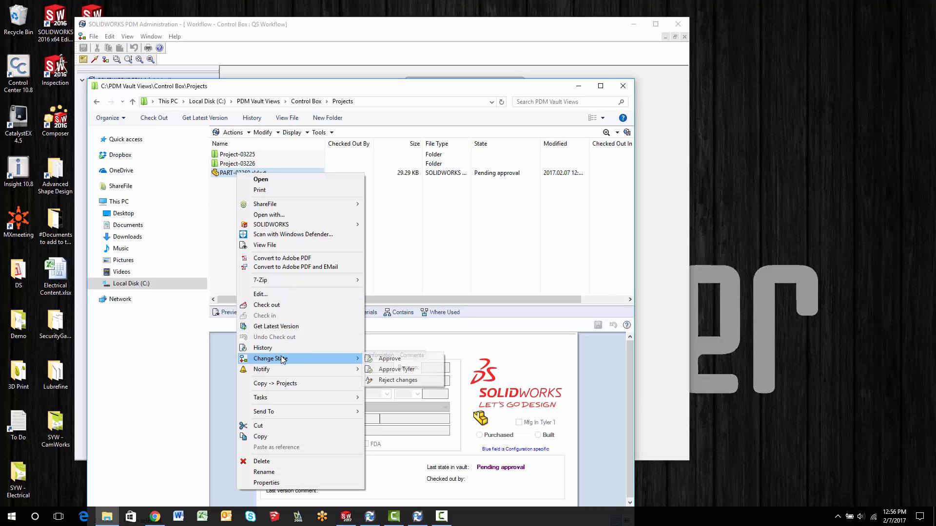
click(393, 373)
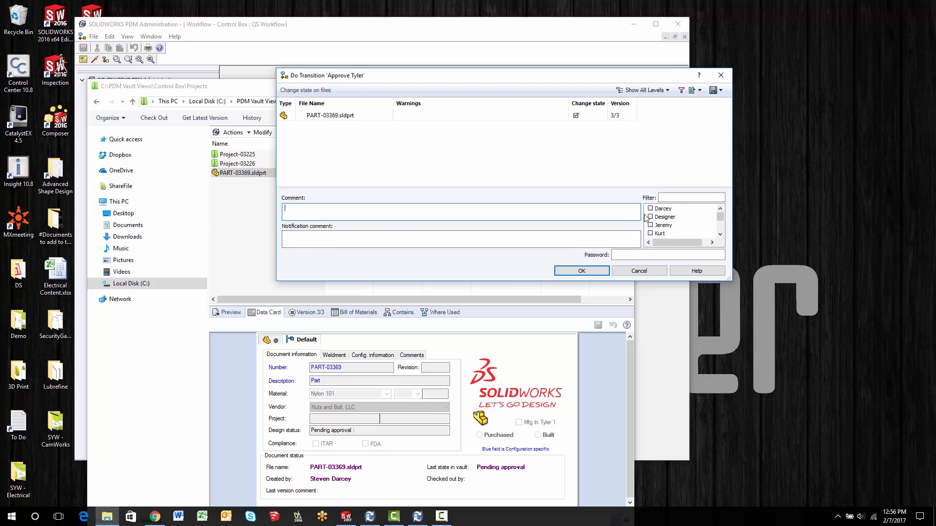
click(639, 271)
- Switch to PDM Administration and remove both existing notifications, for the Engineers/Viewers/Managers groups and for Drafters, from the Approve Tyler transition
click(523, 25)
double_click(513, 268)
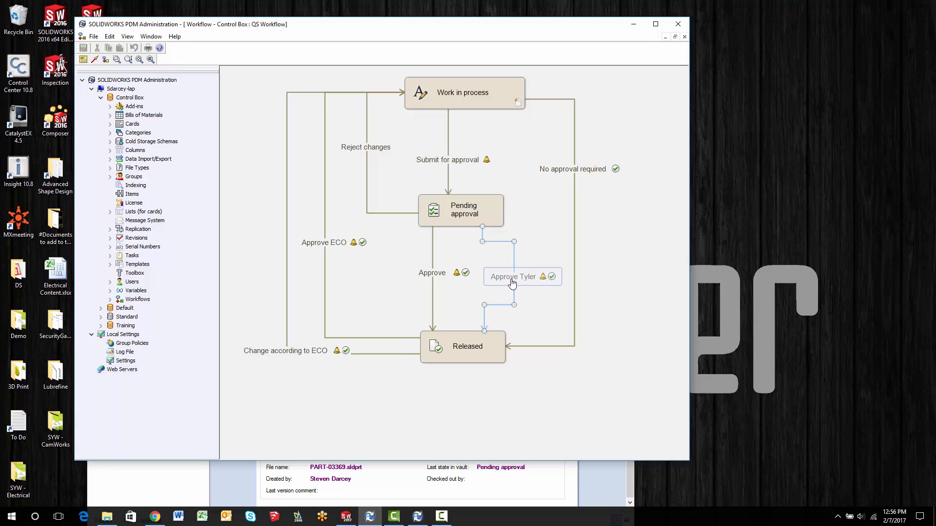
click(503, 248)
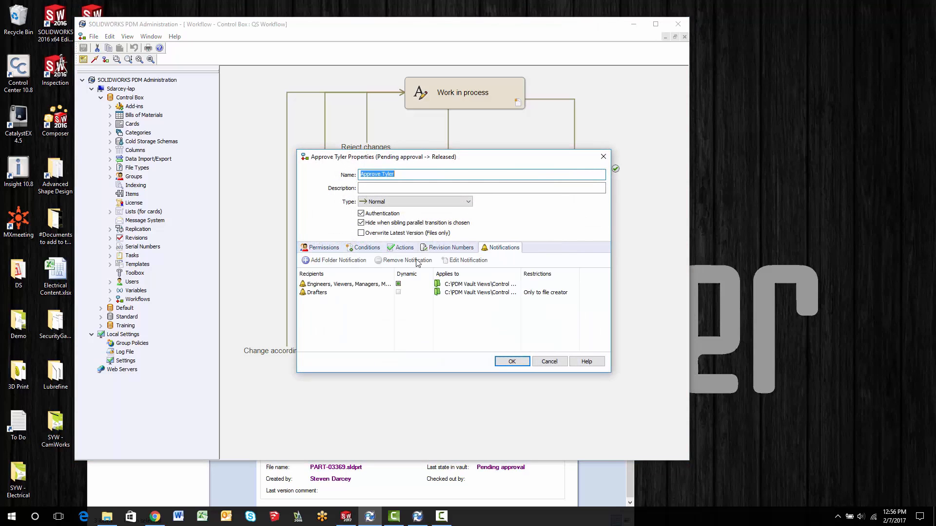
click(341, 284)
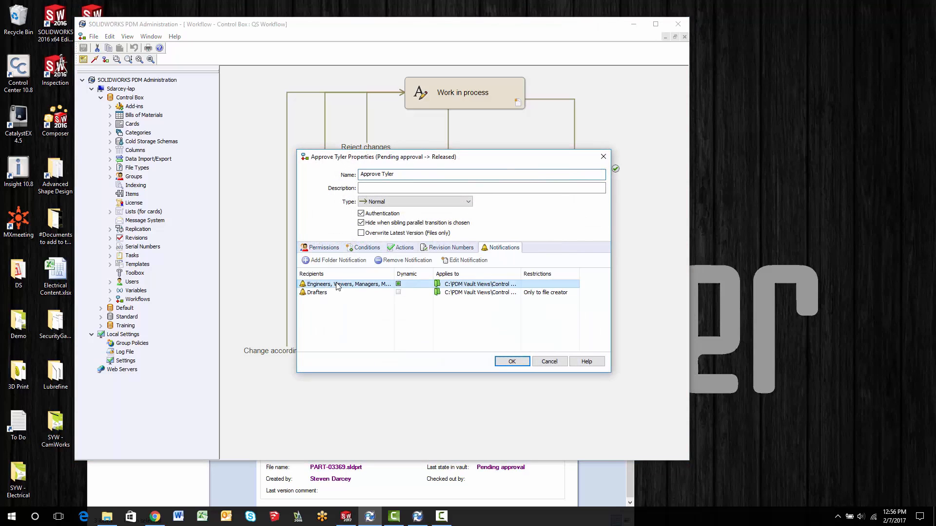
click(396, 260)
click(455, 291)
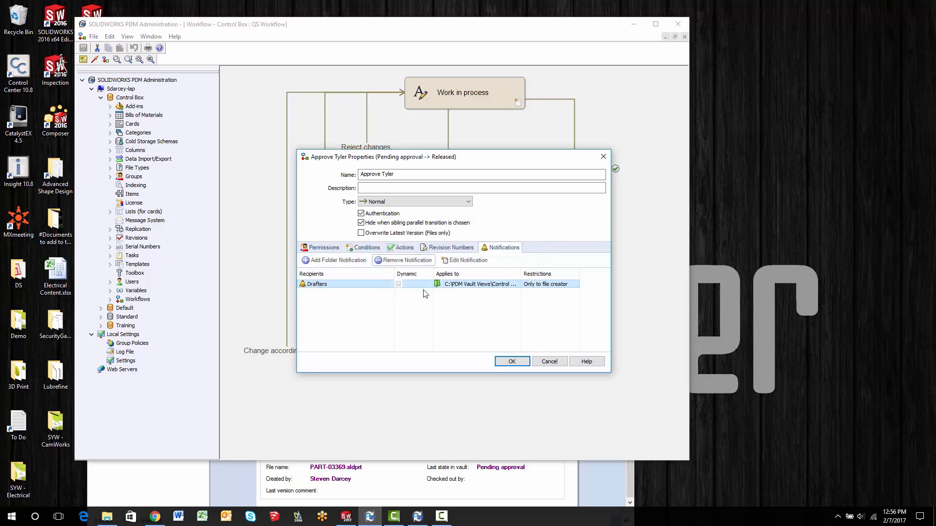
click(403, 260)
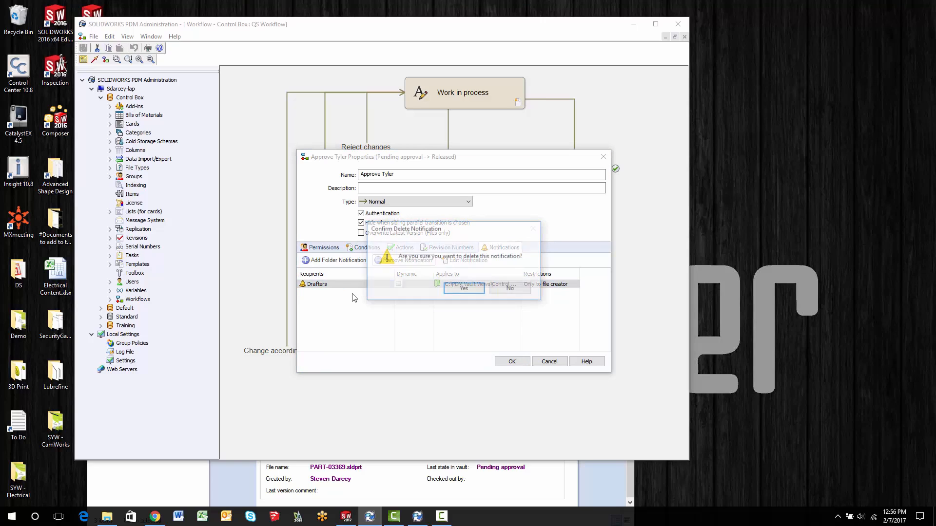
click(462, 291)
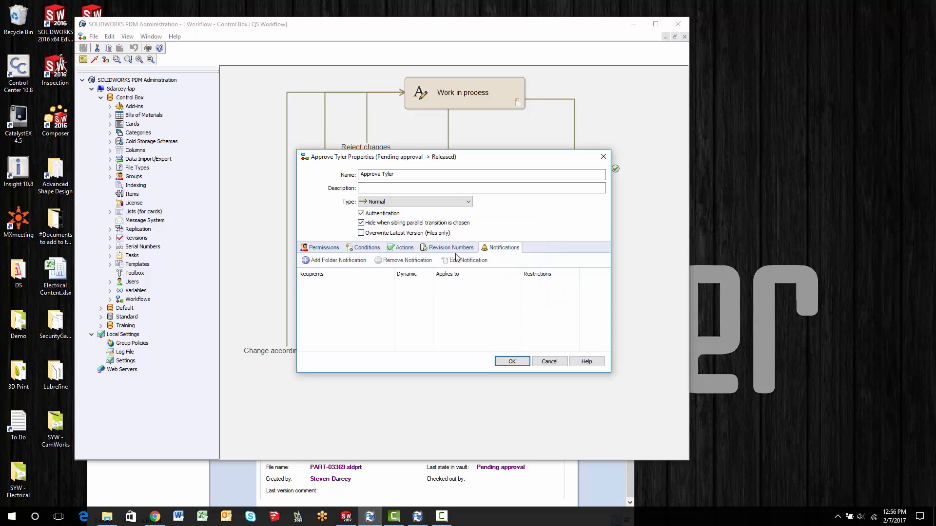
- Add a folder notification on the Control Box root folder to the Approve Tyler transition, with the Tyler TX group as recipient
click(316, 262)
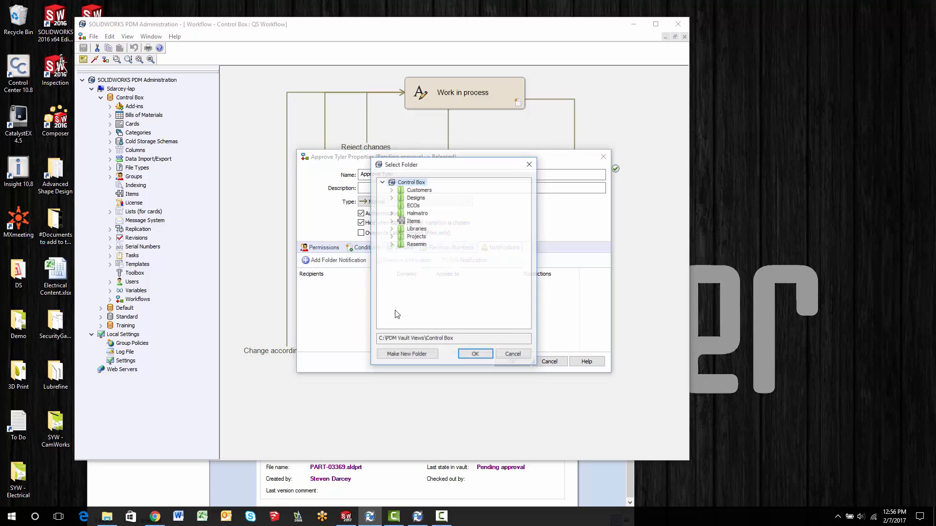
click(477, 355)
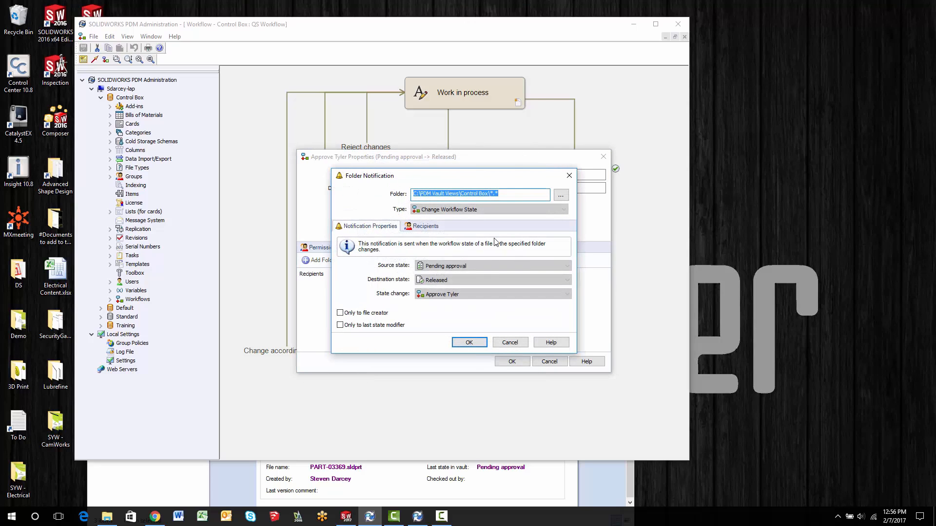
click(423, 226)
click(349, 239)
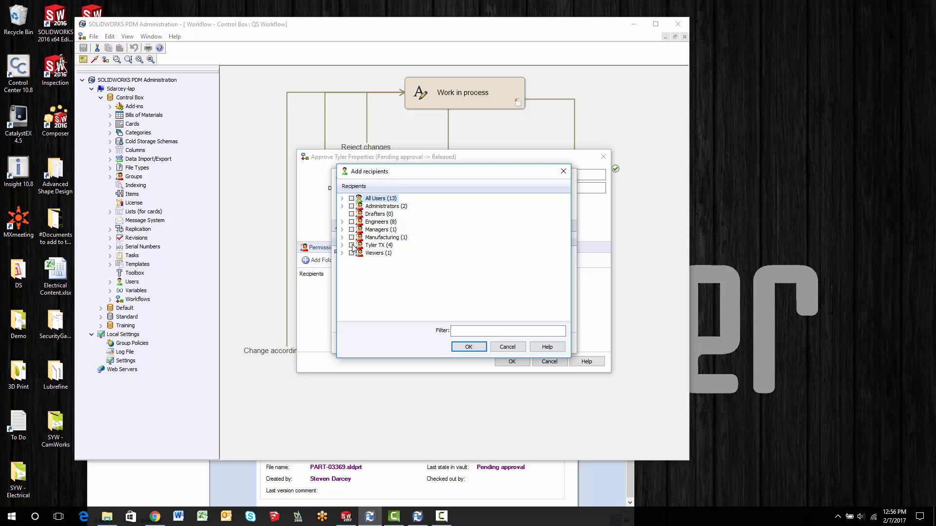
click(468, 348)
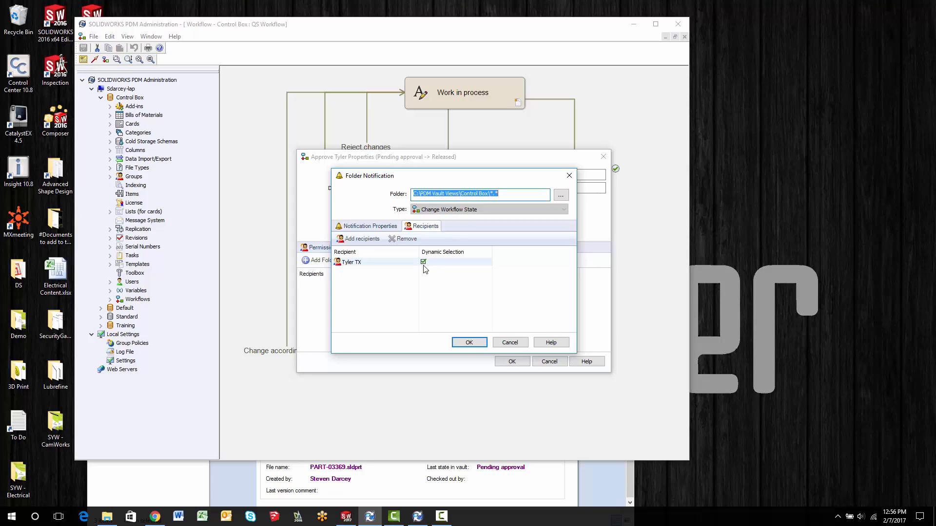
- Add the third listed member of the Tyler TX group as an individual recipient, accept the notification and transition properties, and save the workflow
click(354, 239)
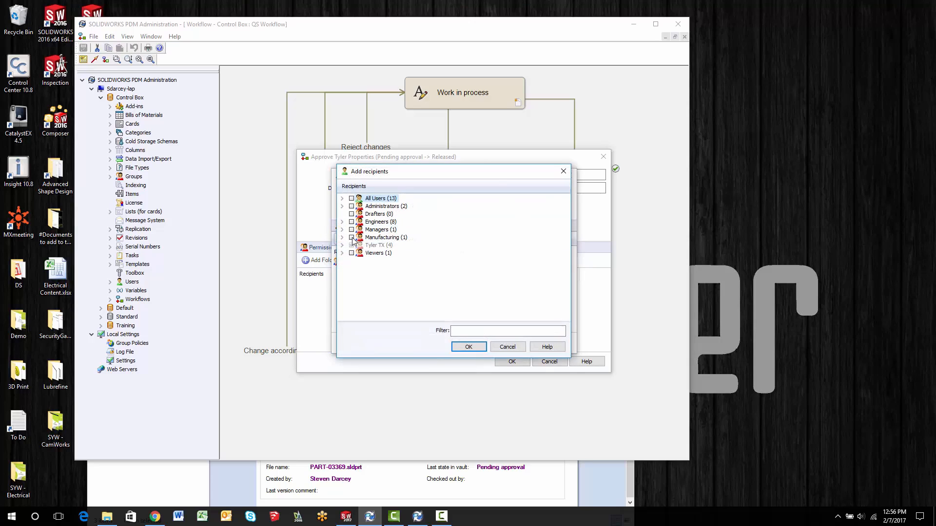
click(342, 245)
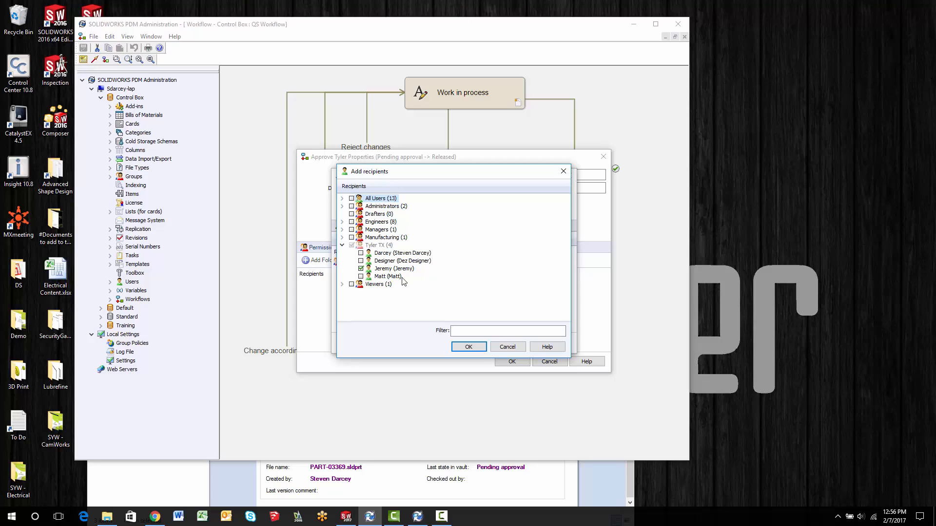
click(469, 347)
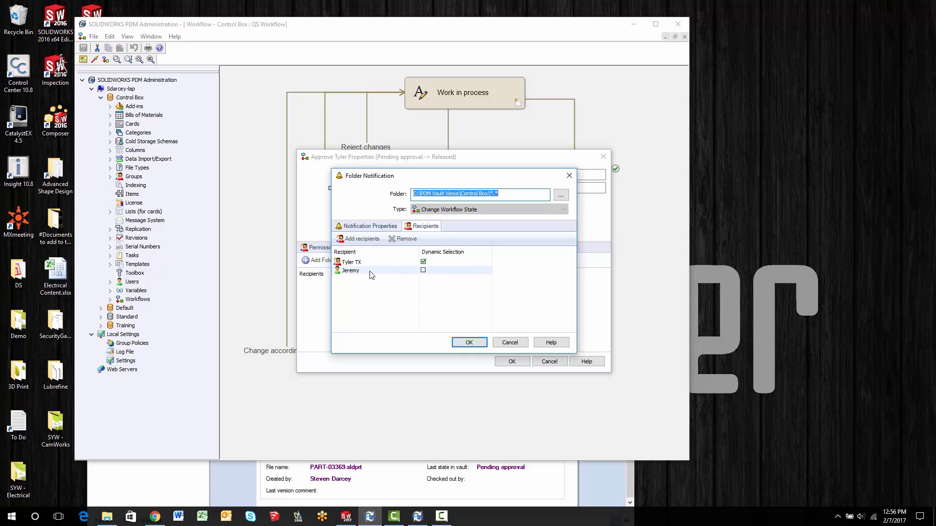
click(468, 342)
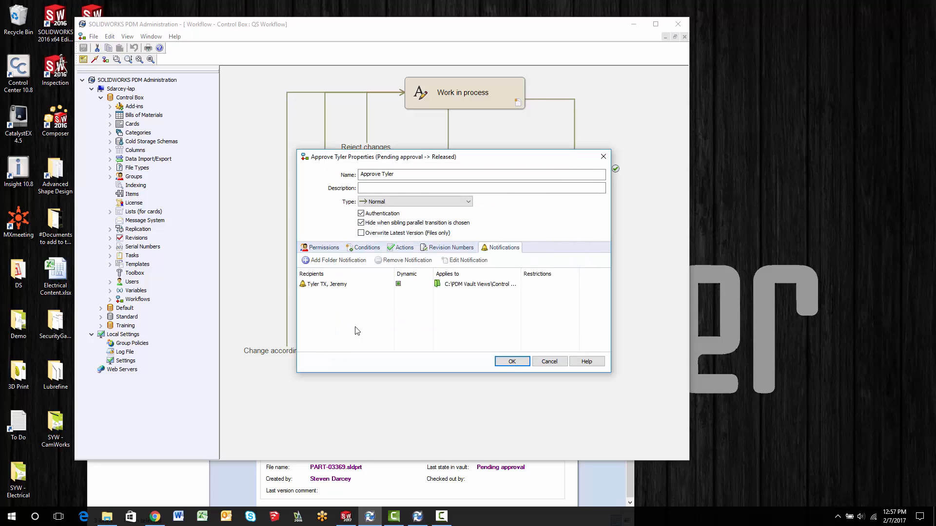
click(512, 362)
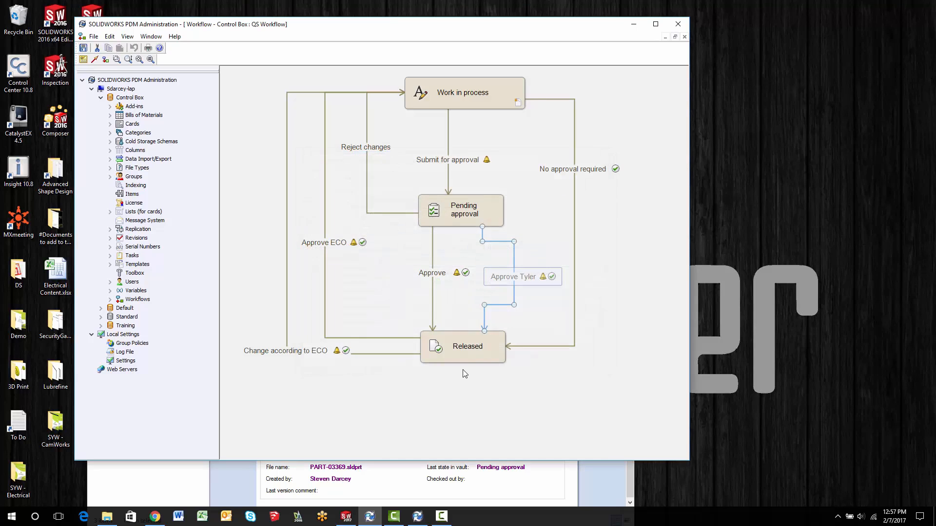
click(528, 236)
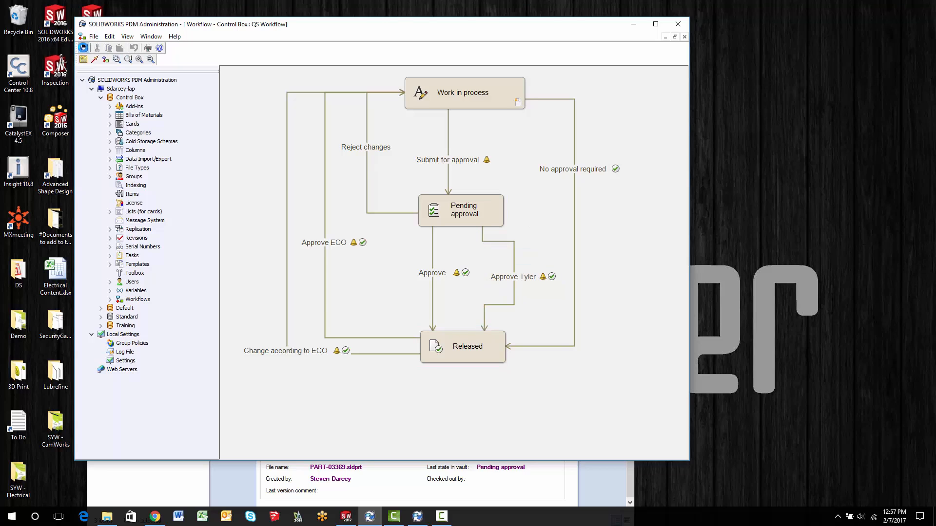
- Switch to the vault folder in File Explorer and change the state of PART-03369.sldprt through the Approve Tyler transition
click(605, 500)
right_click(233, 177)
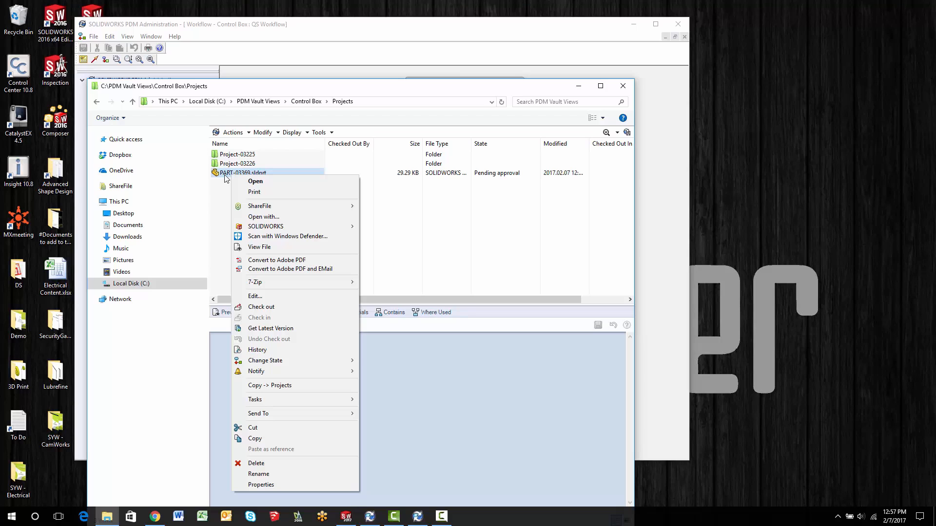
mouse_move(273, 361)
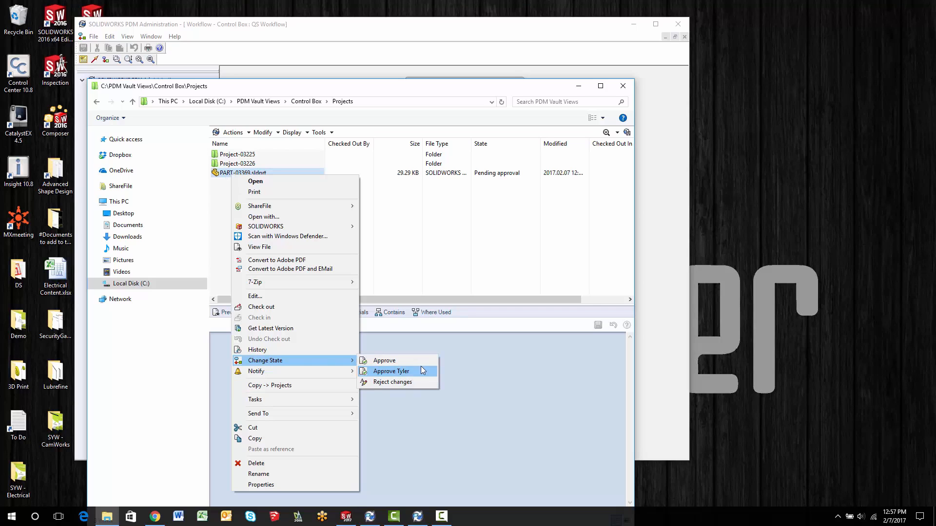
click(389, 371)
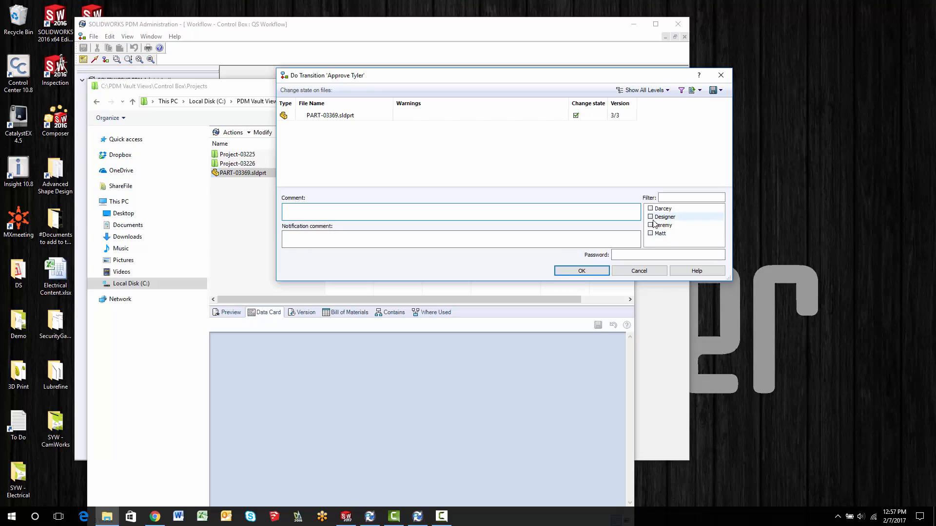
click(569, 273)
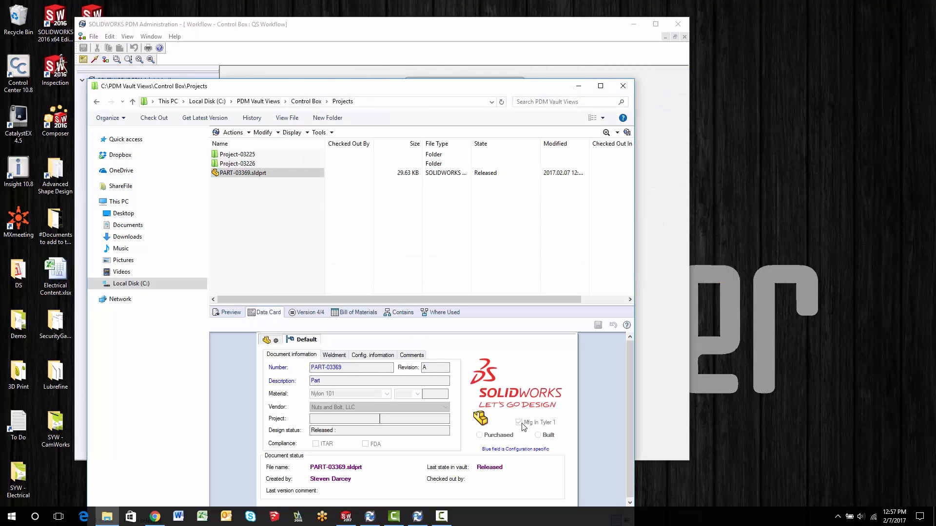
click(233, 175)
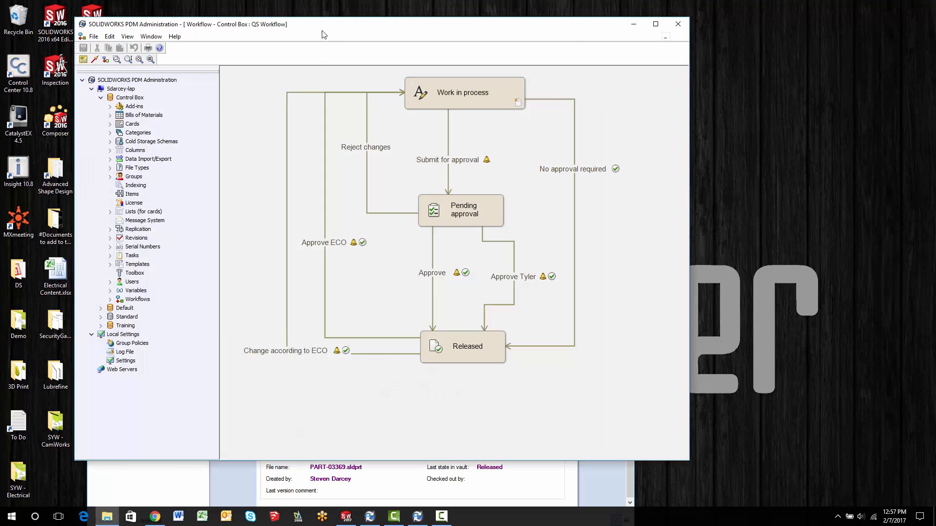
click(323, 55)
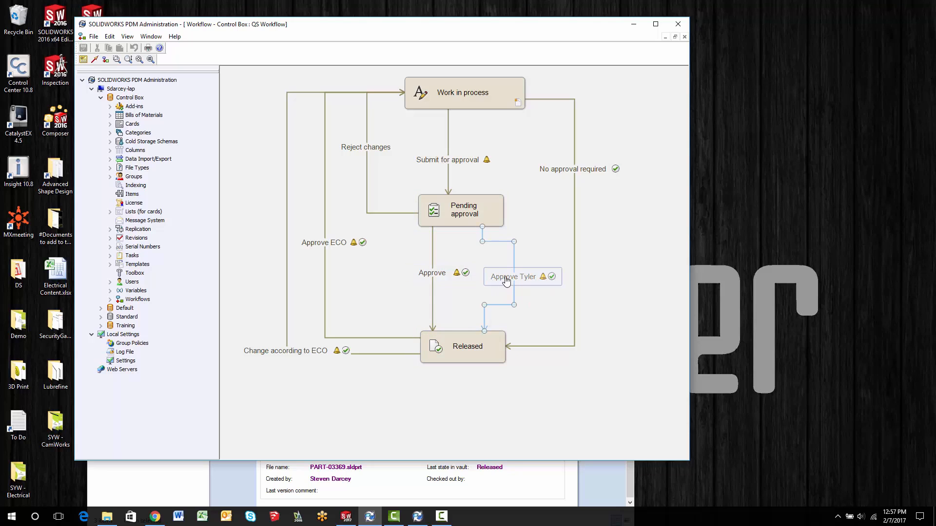
click(599, 484)
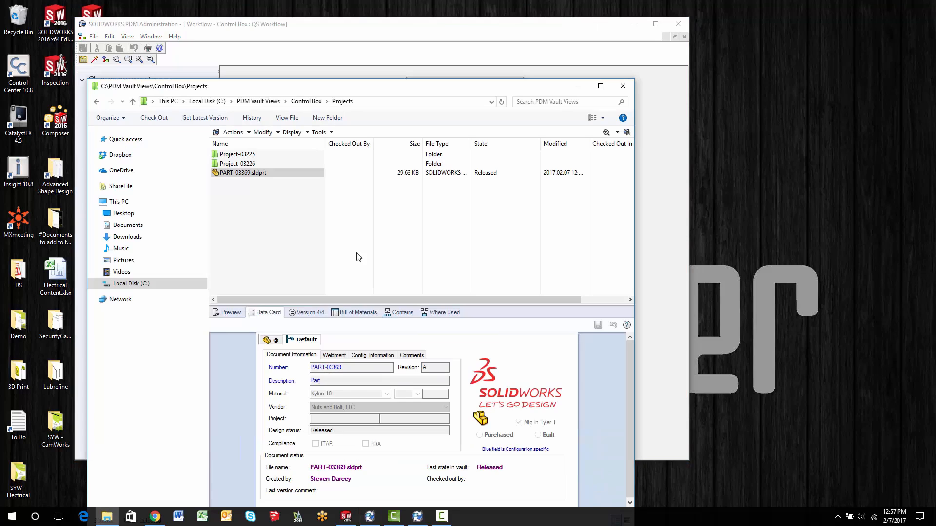